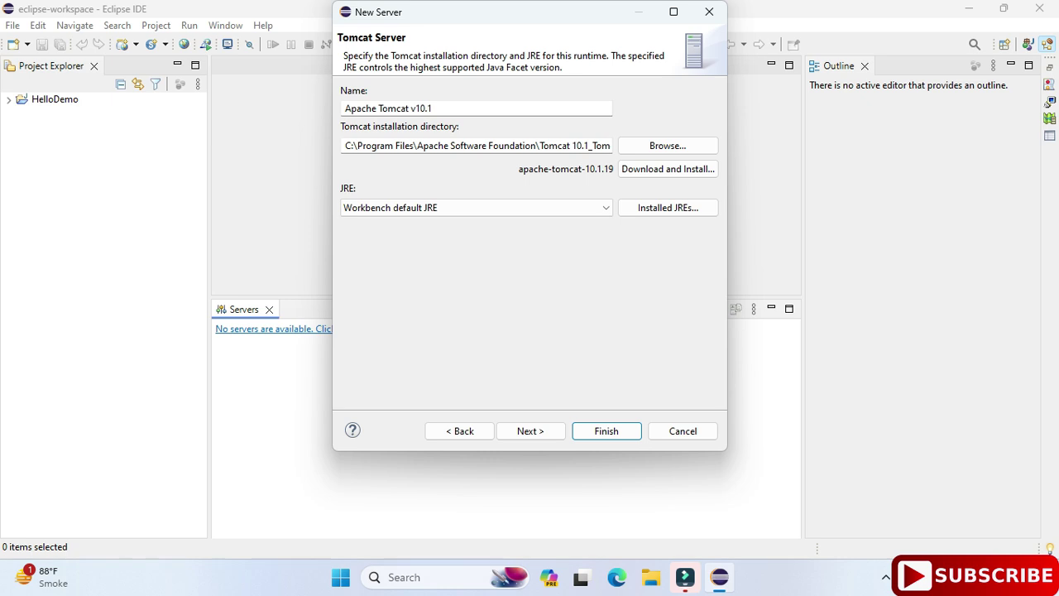
Choose the JRE for the Apache Tomcat v10.1 runtime and finish creating the server.
click(596, 208)
click(596, 208)
click(476, 208)
click(372, 233)
click(606, 431)
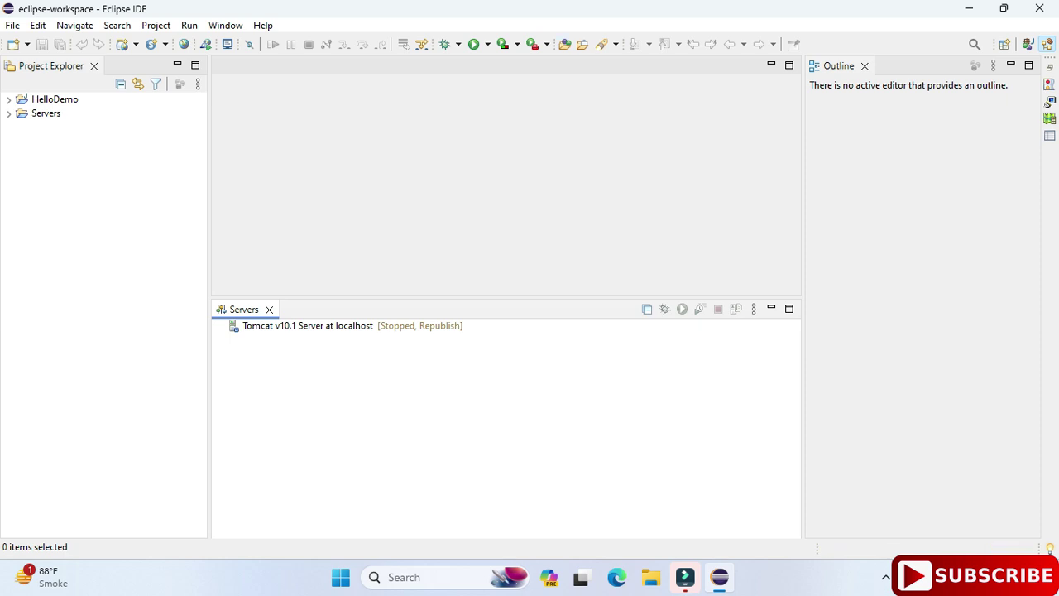
Try to start the Tomcat v10.1 server at localhost.
click(324, 326)
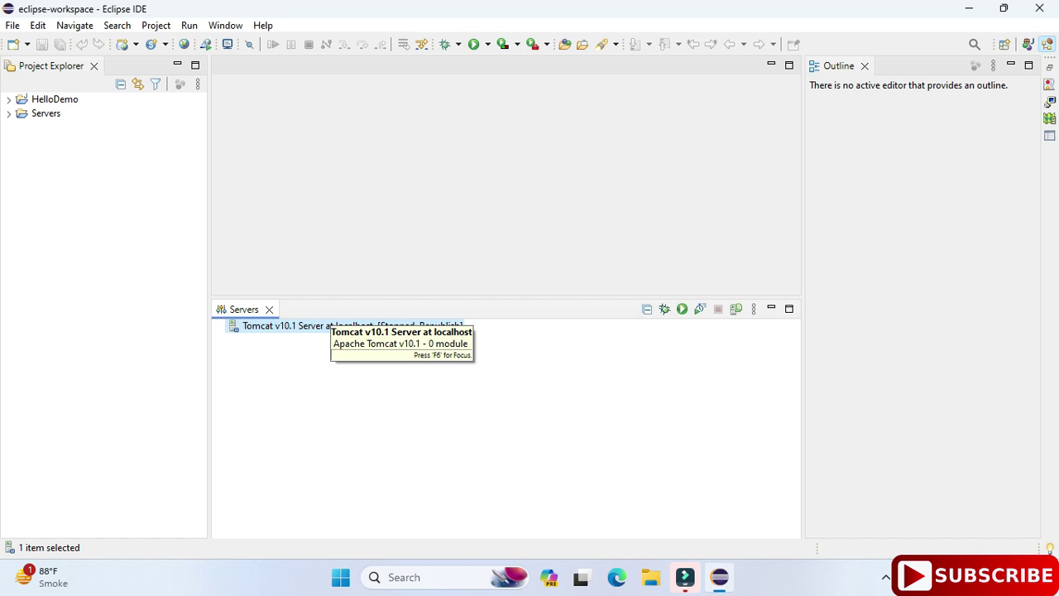
right_click(324, 326)
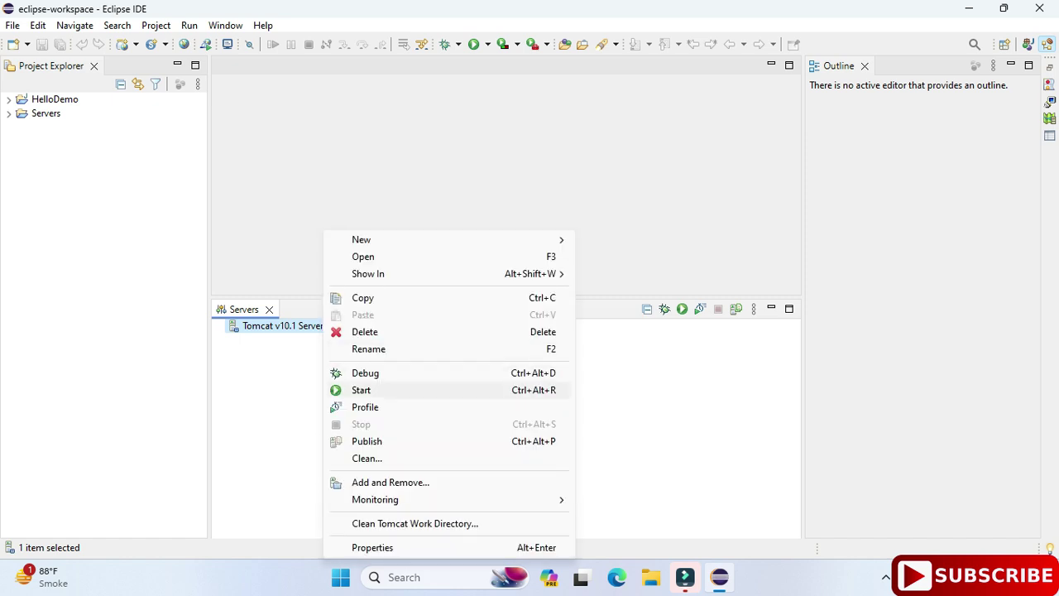
click(361, 389)
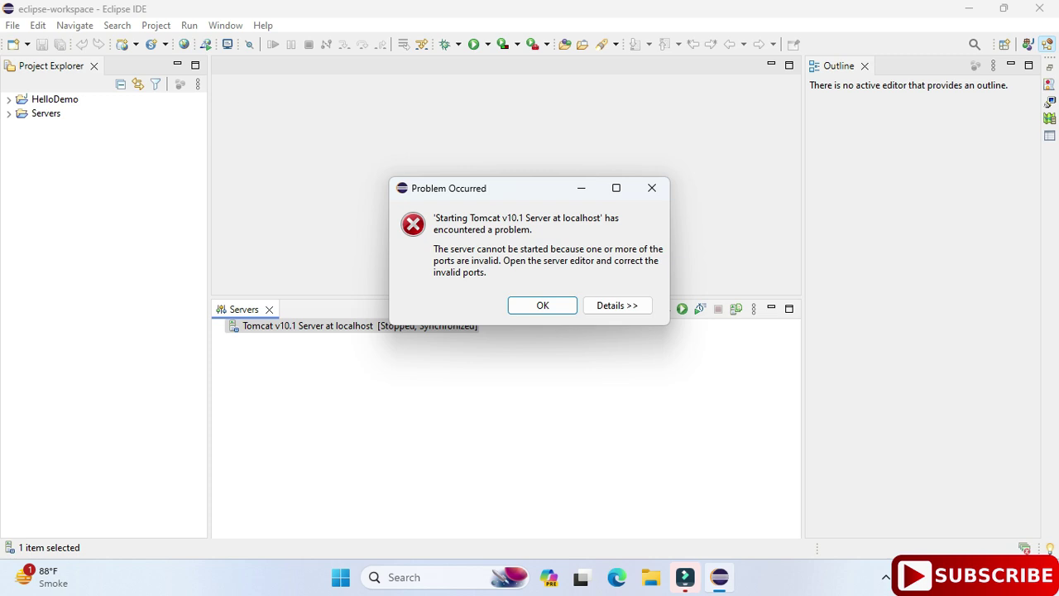
key(Return)
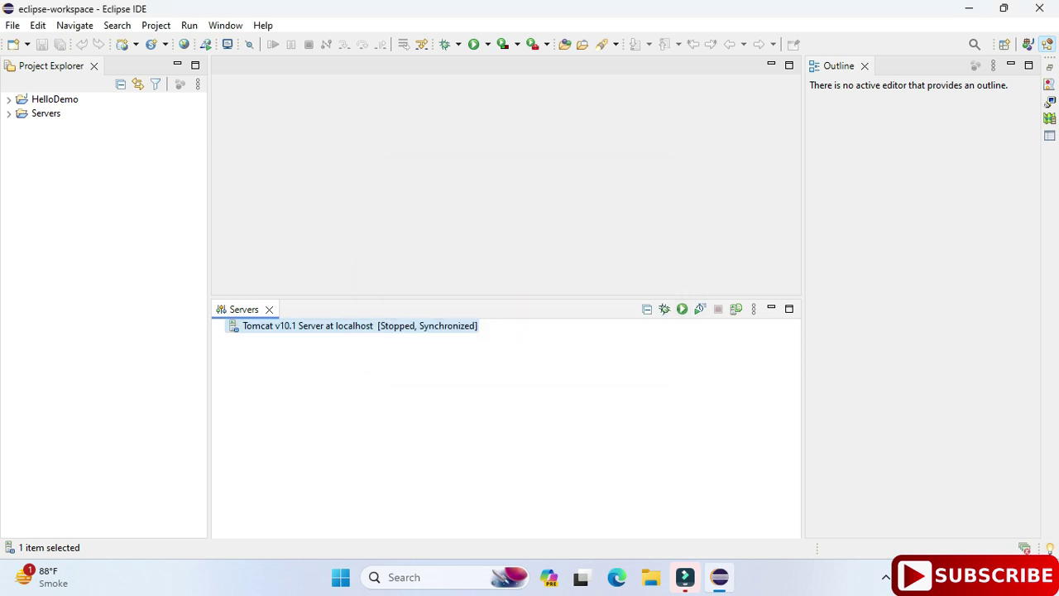
Open the Tomcat server's configuration and set the Tomcat admin port to 8081.
double_click(351, 326)
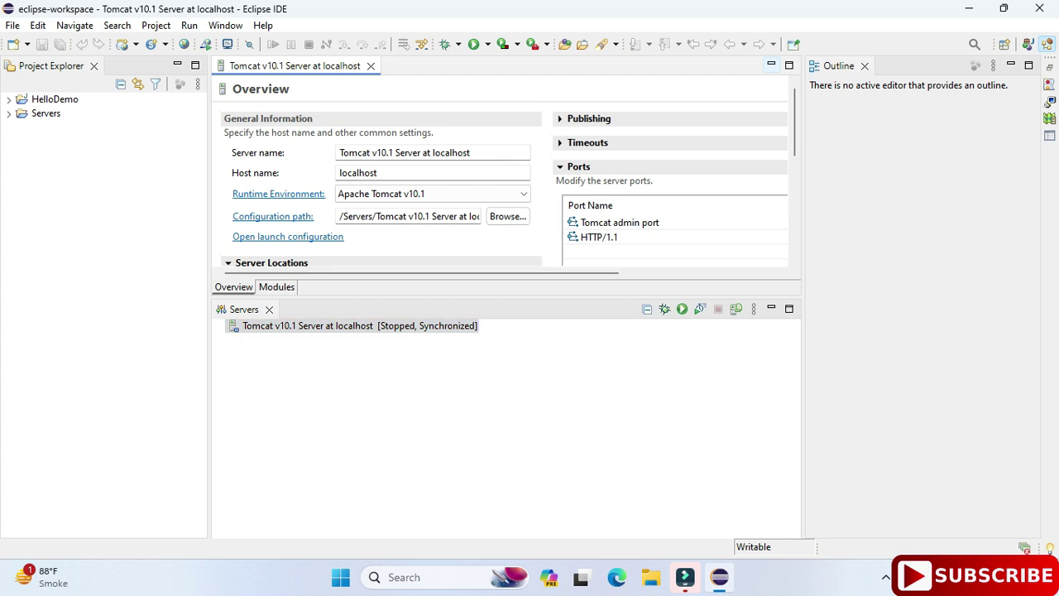
drag(506, 297, 662, 465)
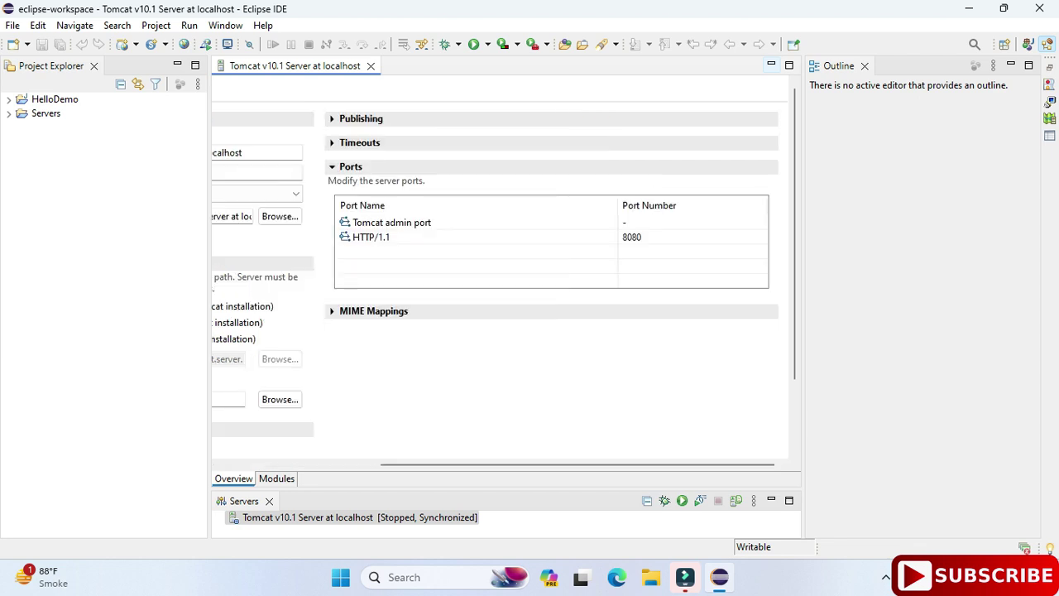
click(645, 222)
text(8081)
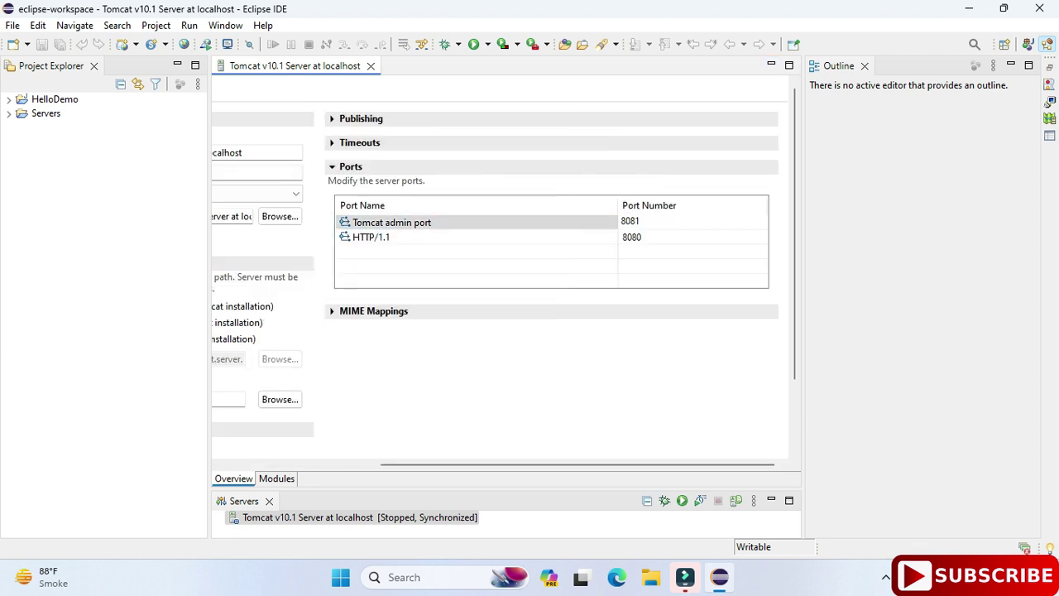
key(Return)
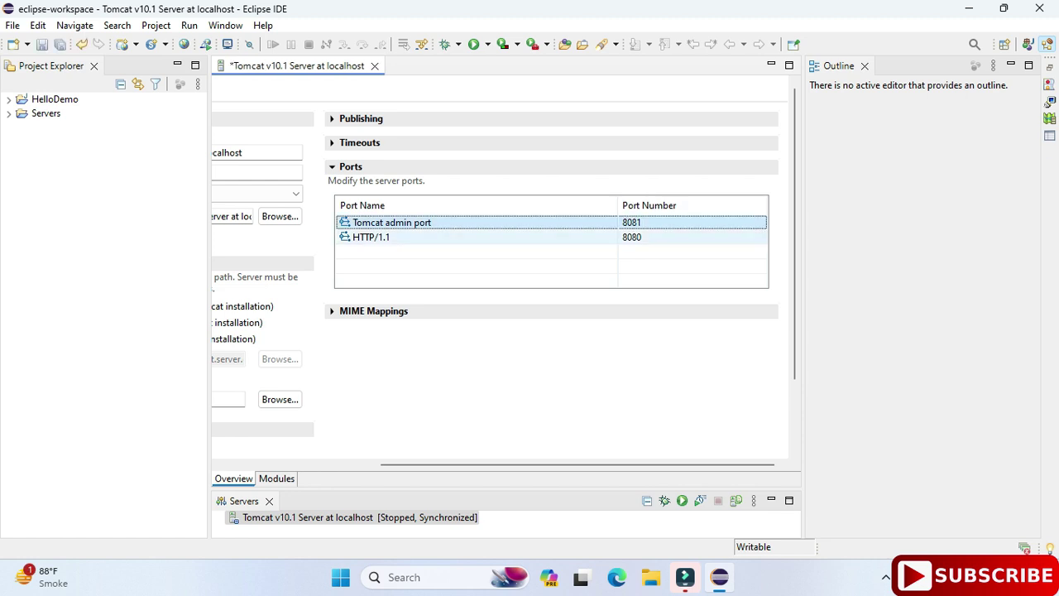
Set the server's HTTP/1.1 port to 8082, then close the configuration and save the changes.
click(637, 237)
text(8082)
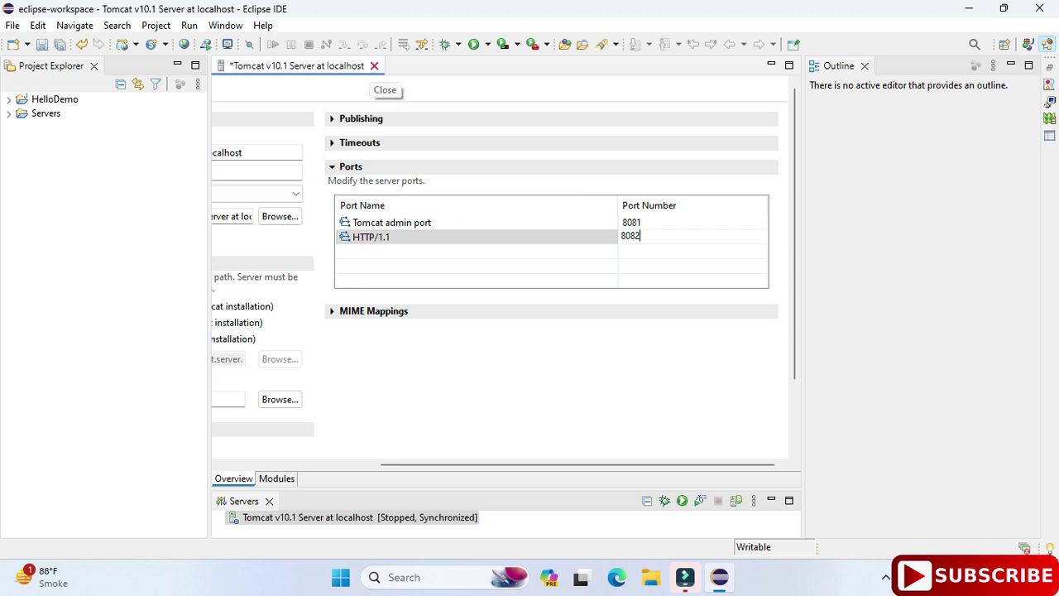
click(374, 66)
key(Return)
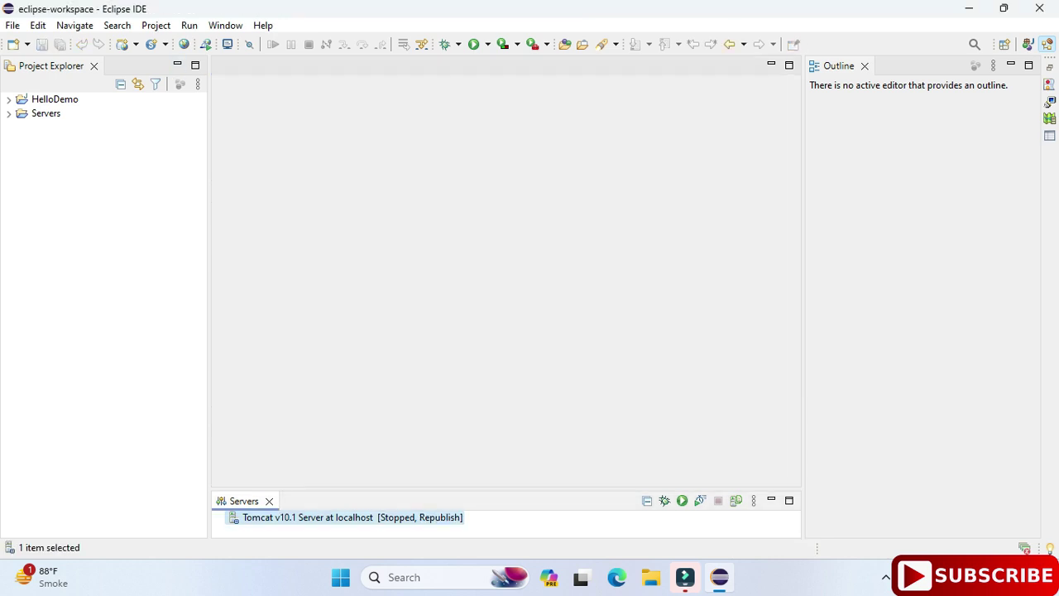
Start the Tomcat server and dock the Console view beside the Servers view.
drag(506, 489, 506, 307)
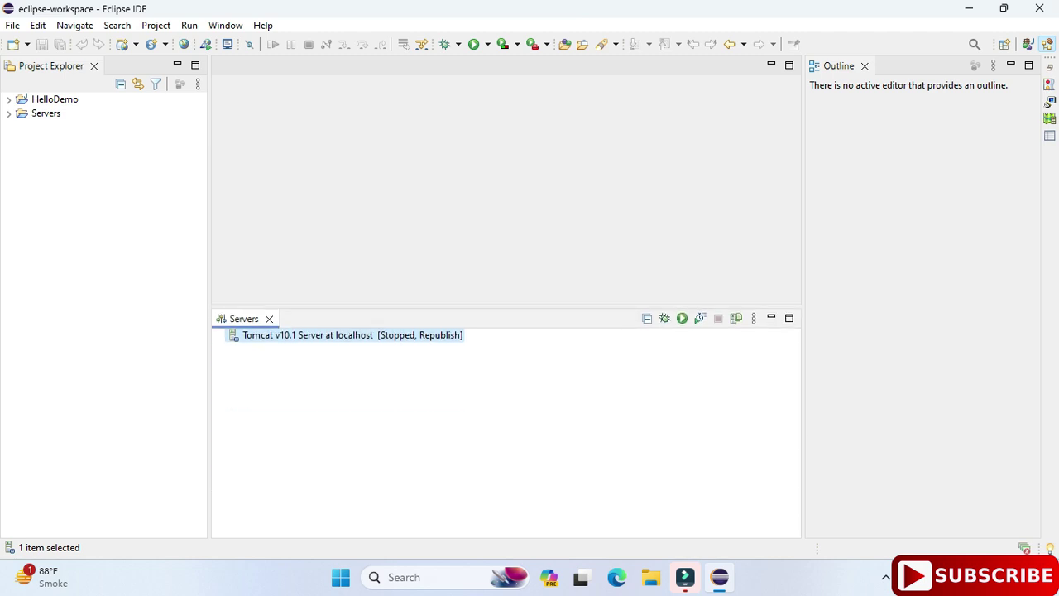
click(682, 318)
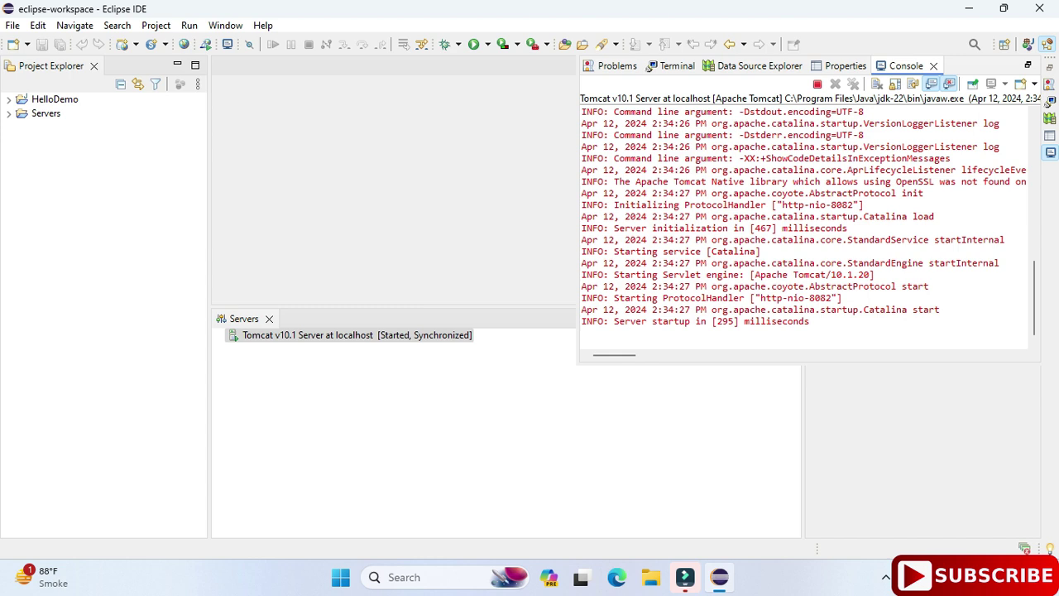
drag(906, 66, 279, 318)
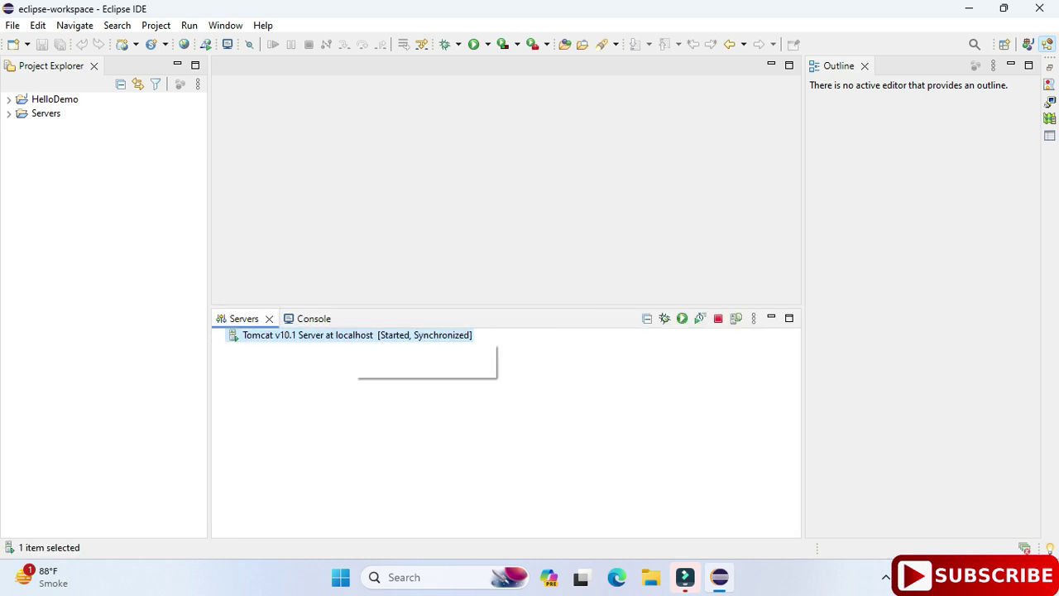
click(13, 26)
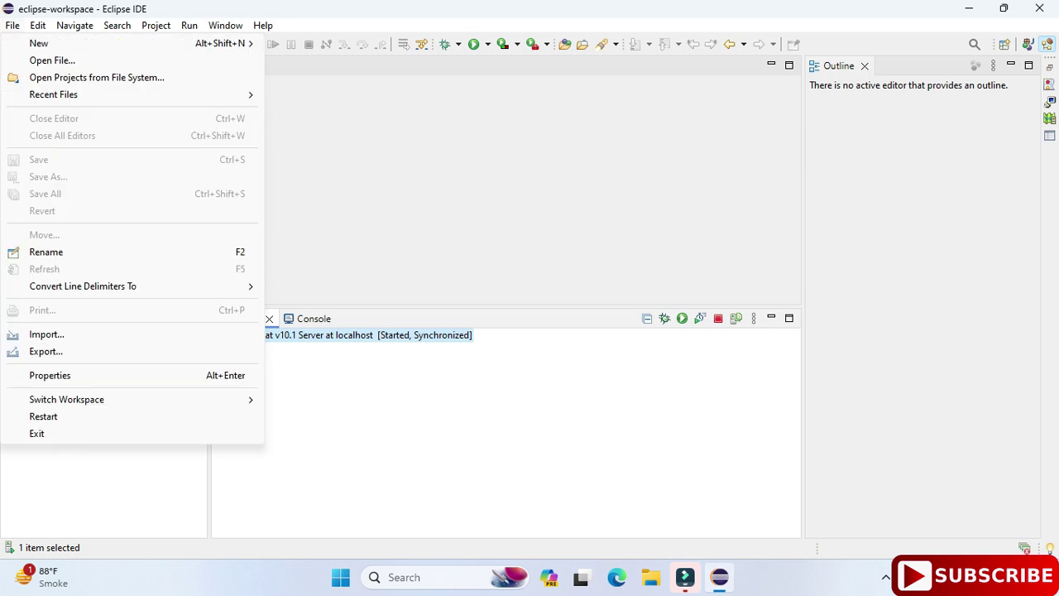
mouse_move(50, 43)
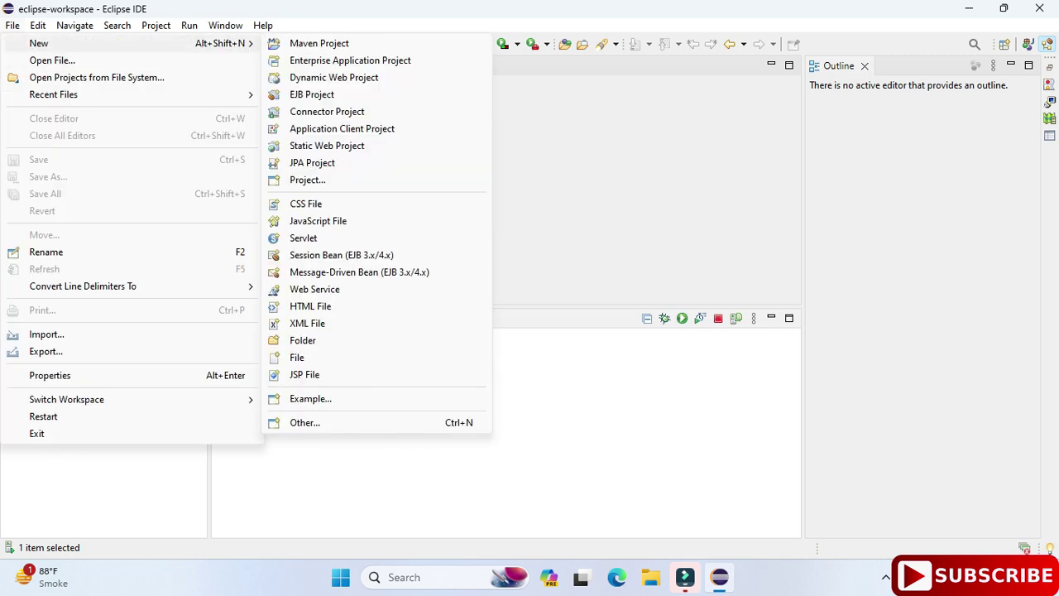
click(333, 77)
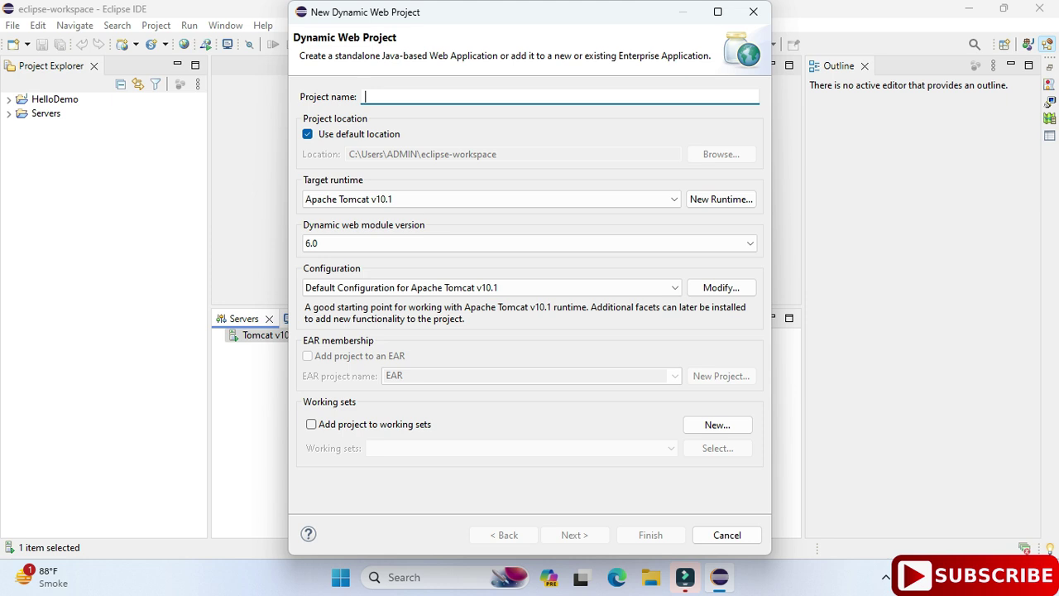
click(753, 11)
Open the Java EE perspective.
click(1004, 45)
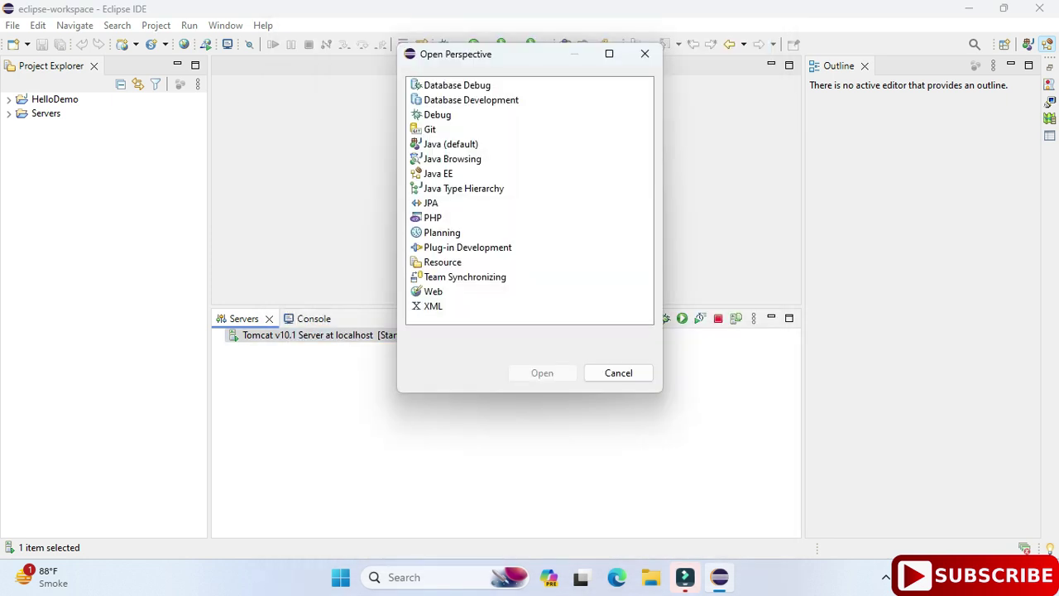
click(438, 173)
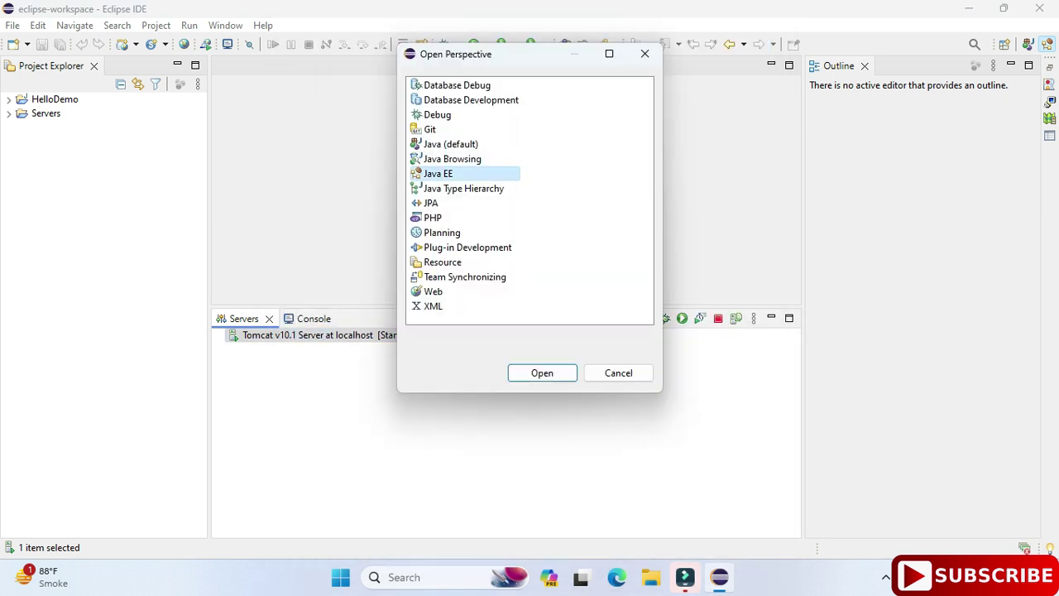
click(542, 372)
Start a new Dynamic Web Project named FirstWeb with Apache Tomcat v10.1 as its target runtime.
click(17, 25)
mouse_move(18, 43)
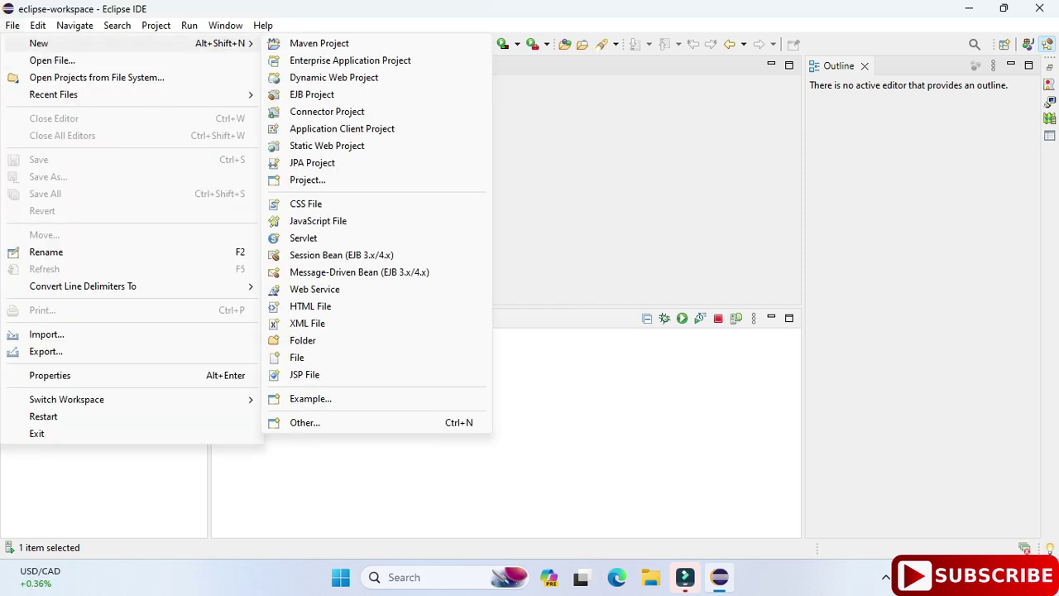
click(333, 77)
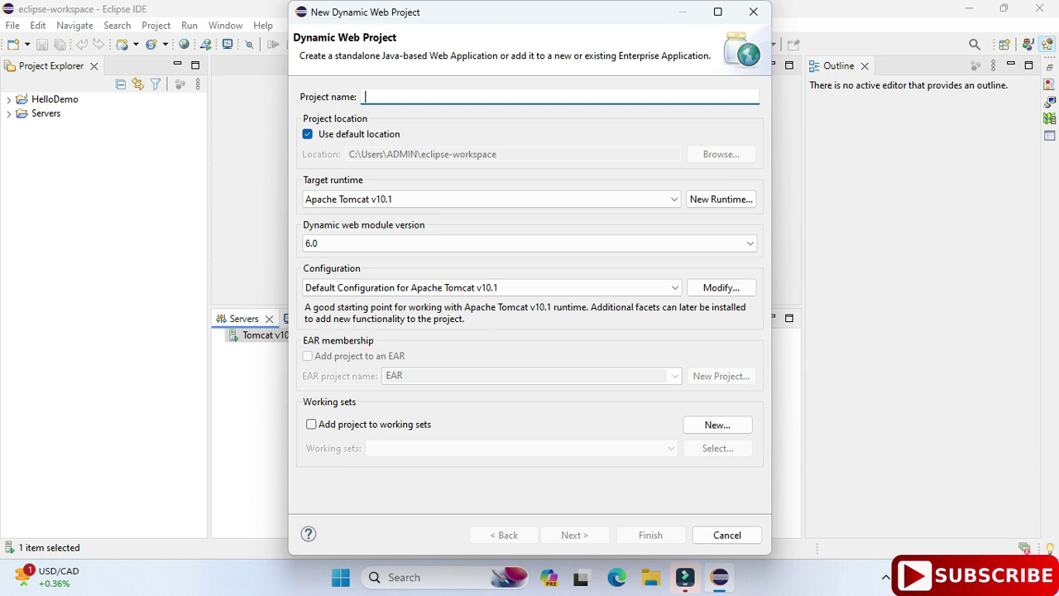
text(Fir)
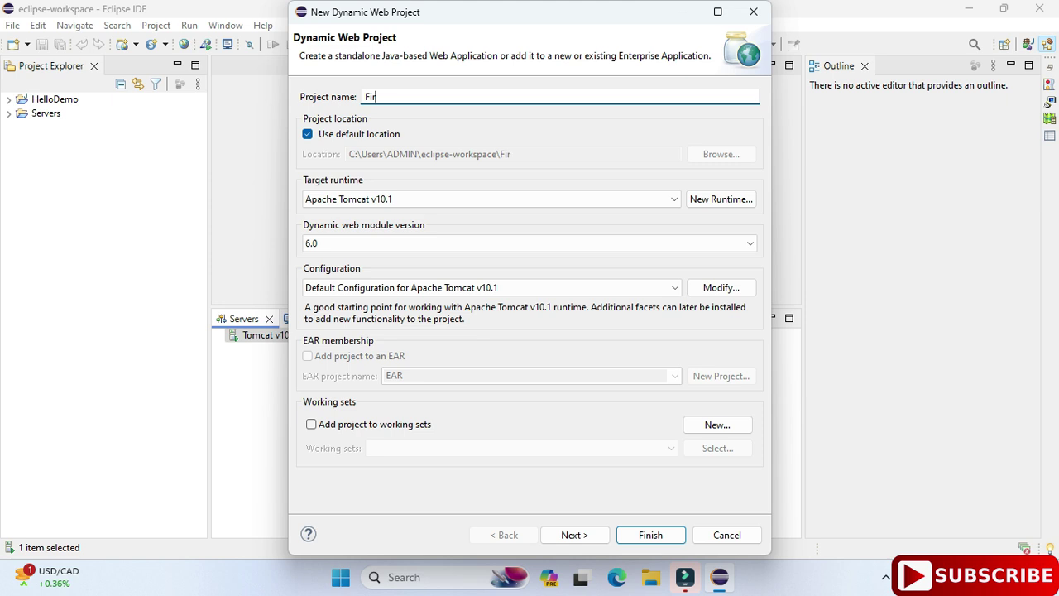
text(stWeb)
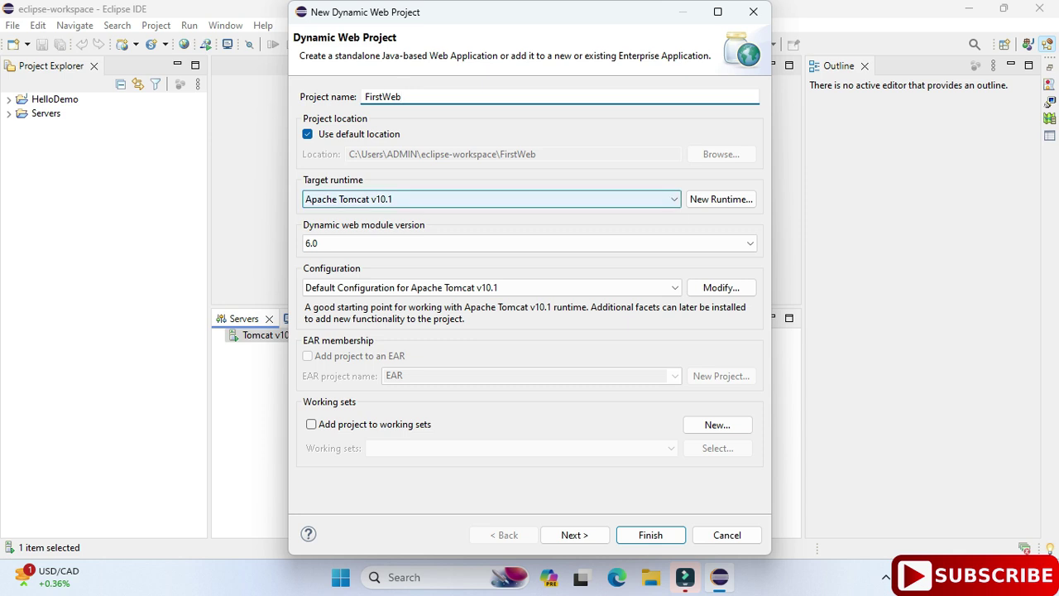
click(489, 199)
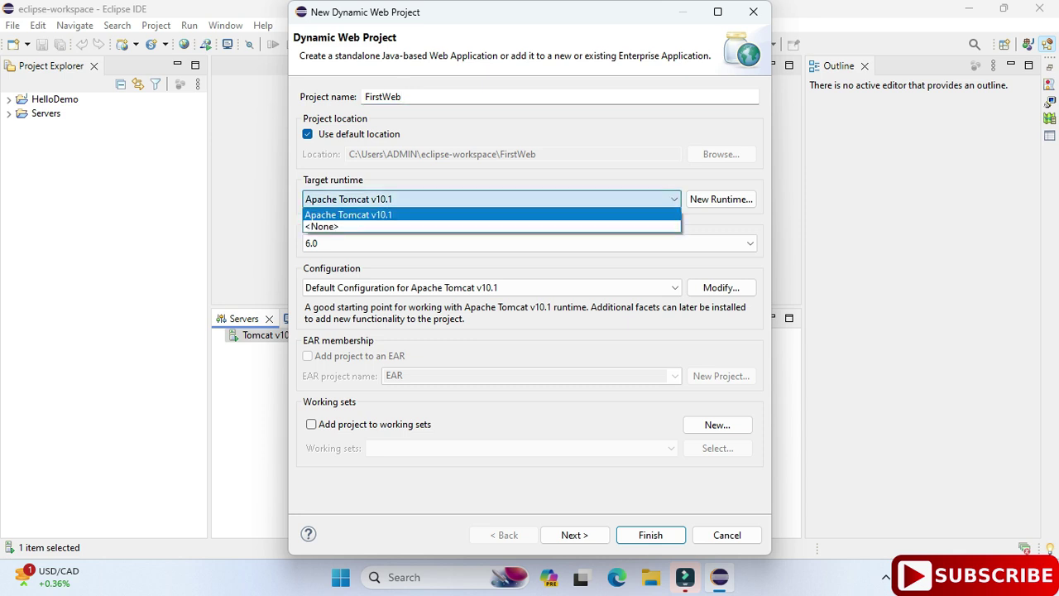
key(Return)
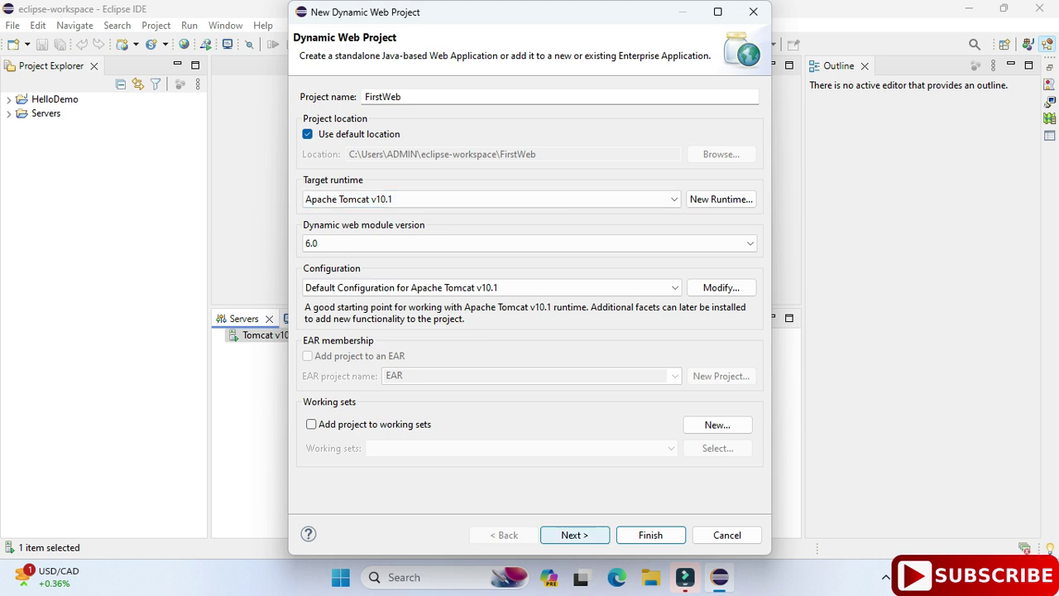
Keep the default source folders, enable generation of the web.xml deployment descriptor, and finish creating the project.
click(574, 535)
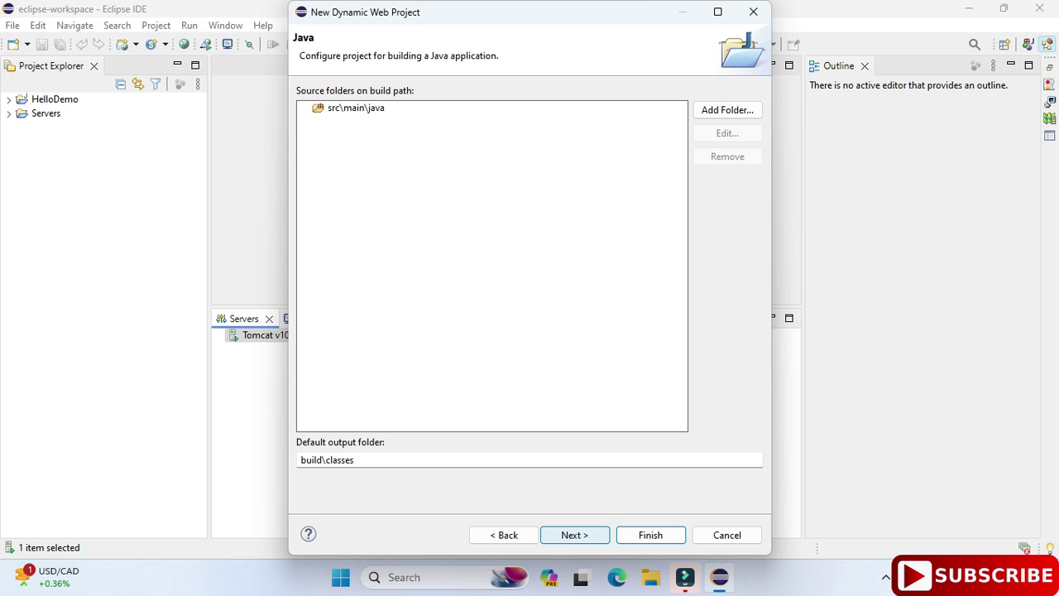
click(574, 535)
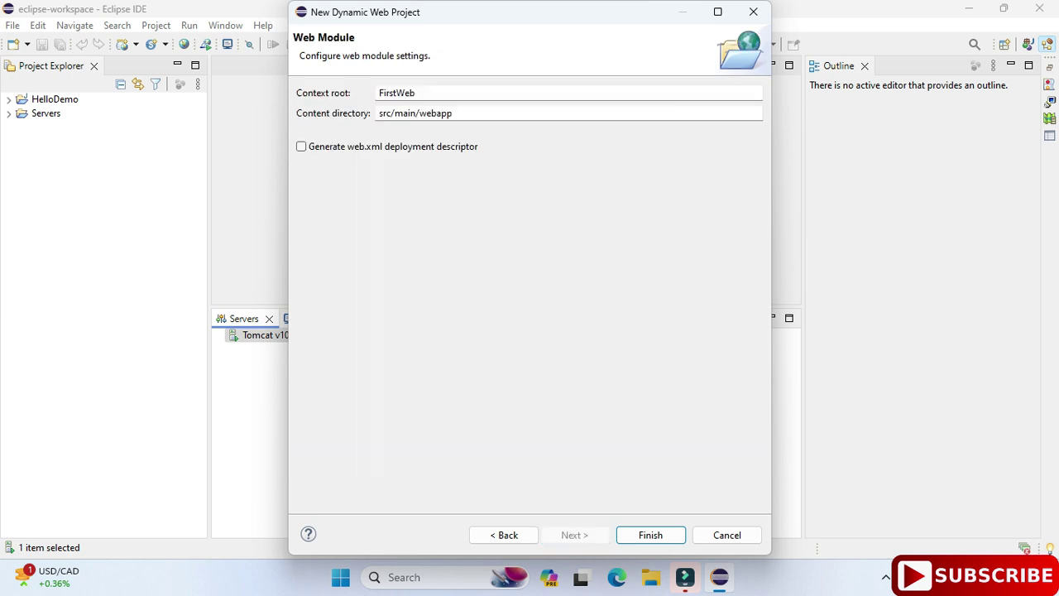
click(301, 146)
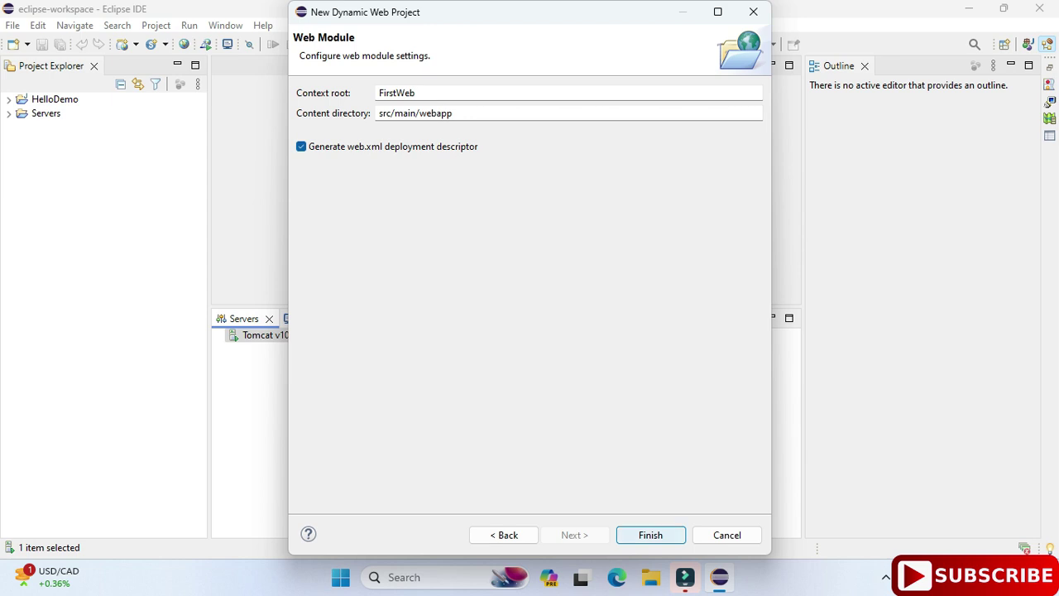
click(650, 534)
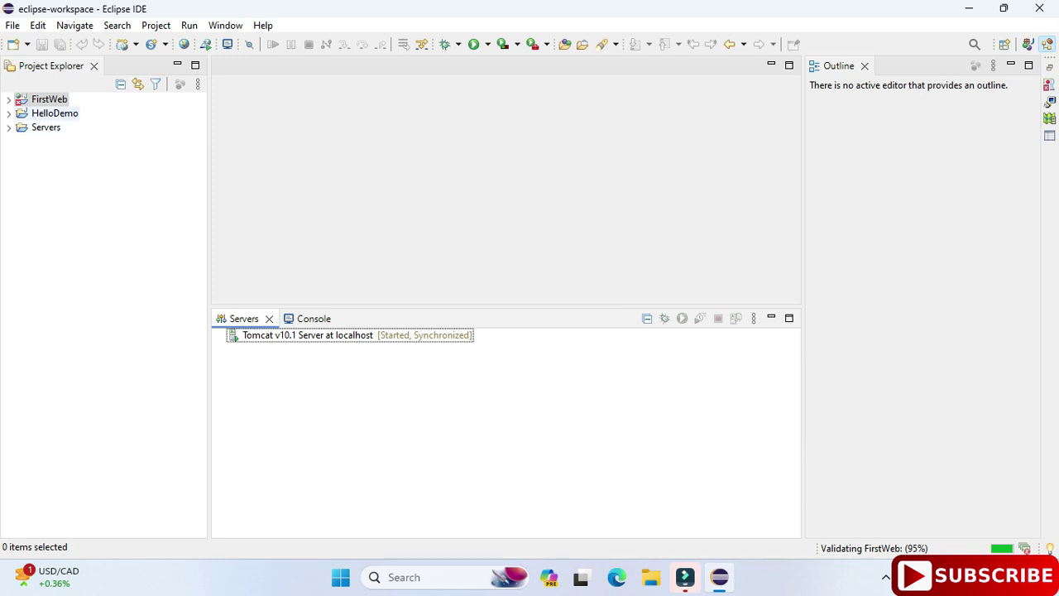
Minimize the Servers and Console area, and expand FirstWeb's Java Resources and src folders down to src/main/webapp, selecting webapp.
double_click(48, 98)
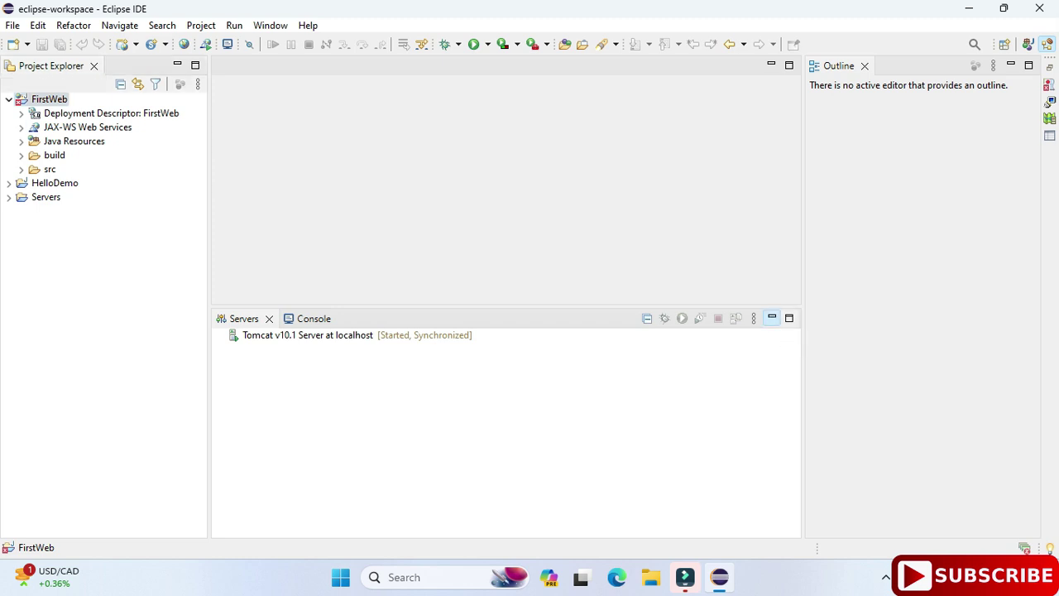
click(770, 318)
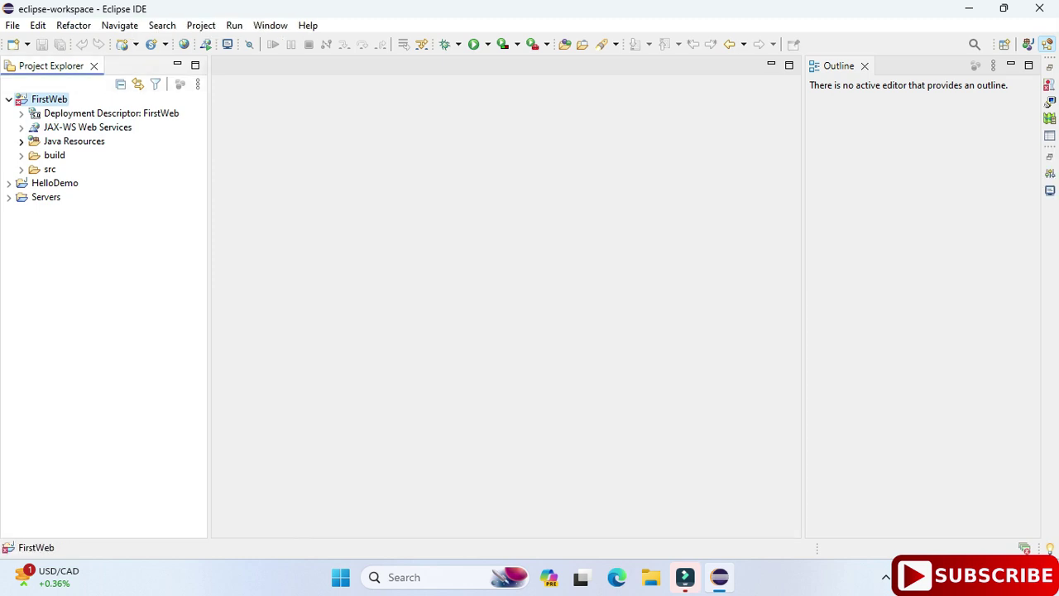
click(21, 141)
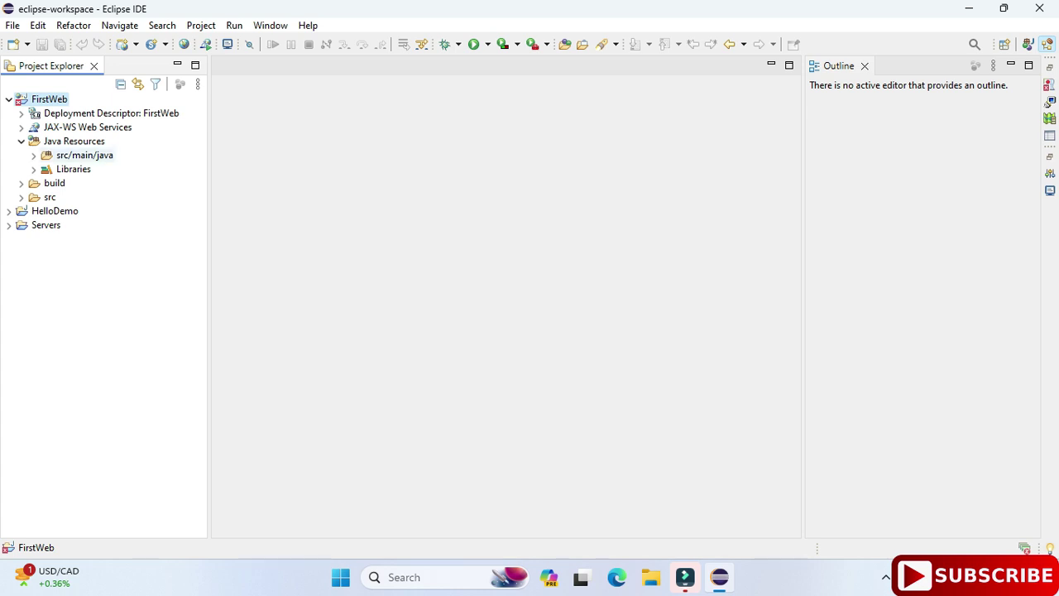
click(21, 197)
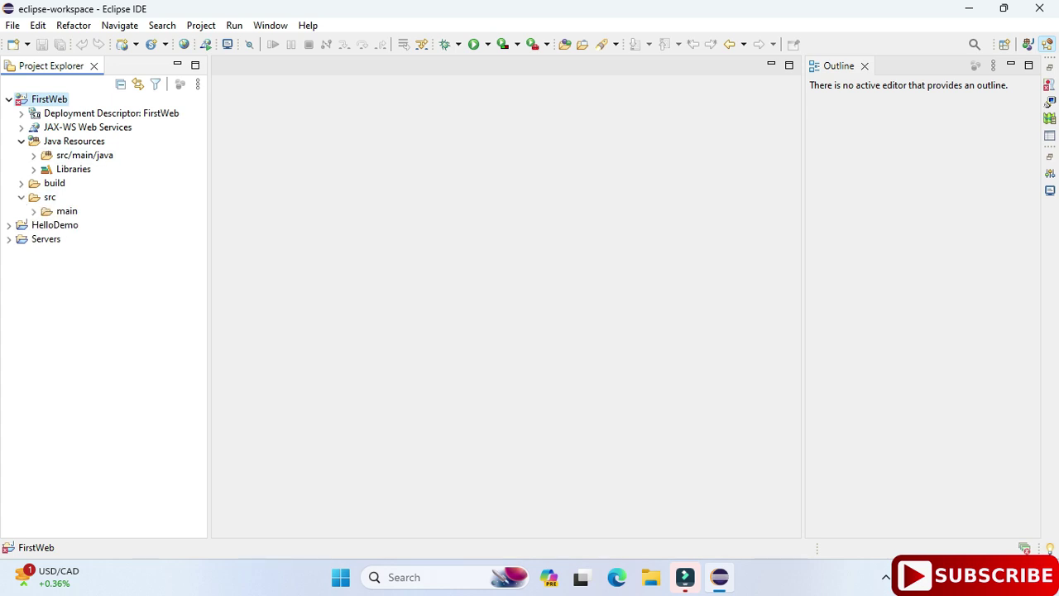
click(33, 211)
click(46, 239)
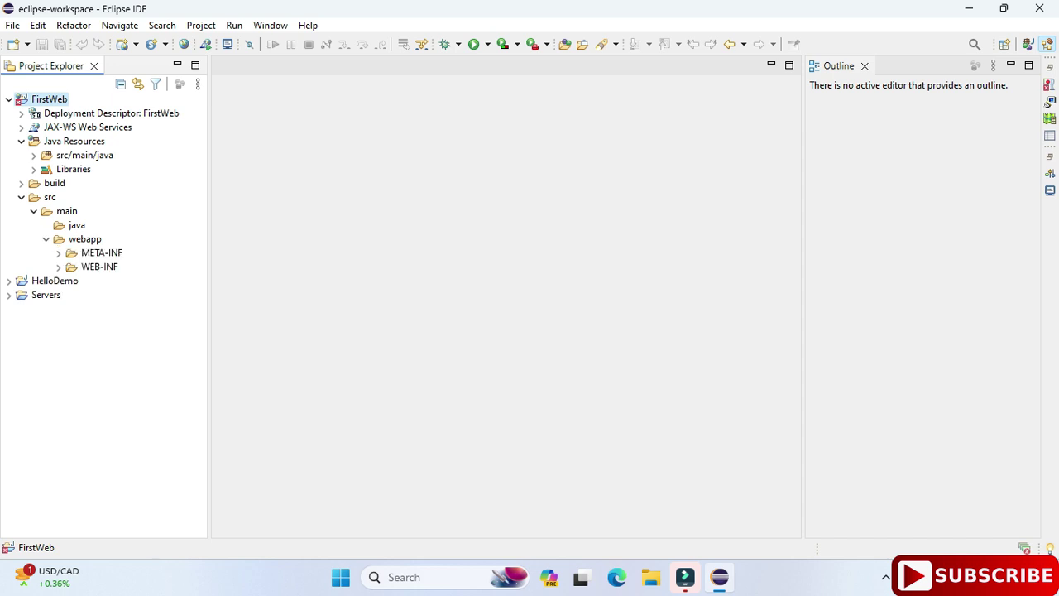
click(84, 239)
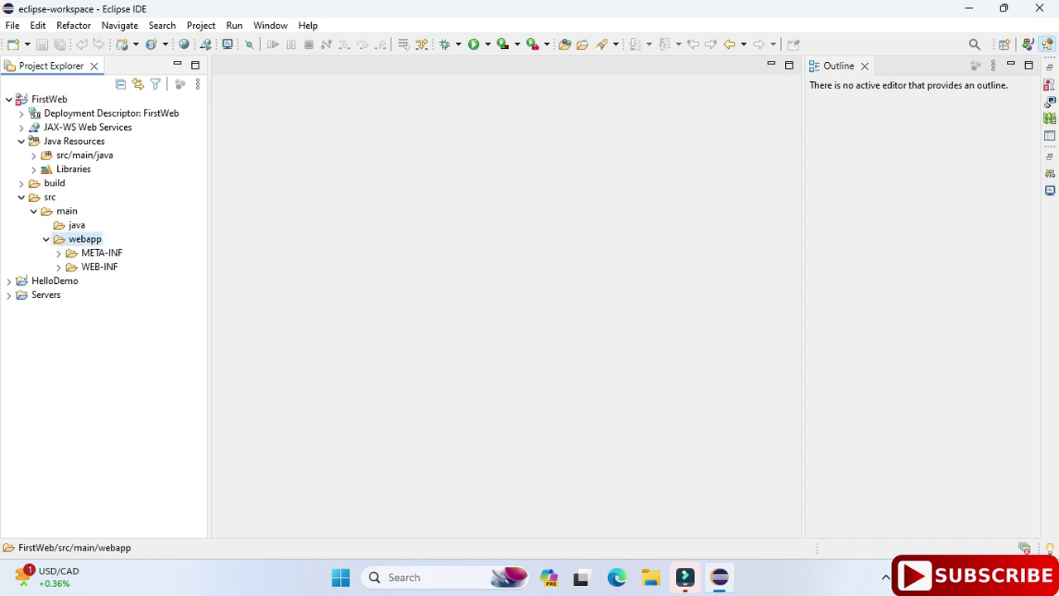
Create a new JSP file named input in FirstWeb's src/main/webapp folder.
right_click(81, 239)
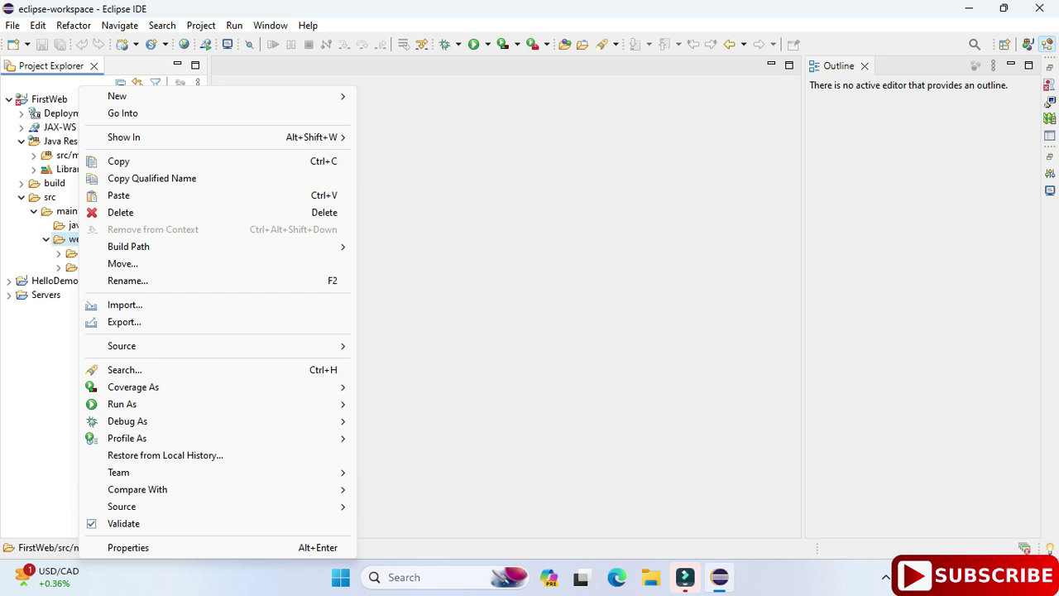
mouse_move(117, 96)
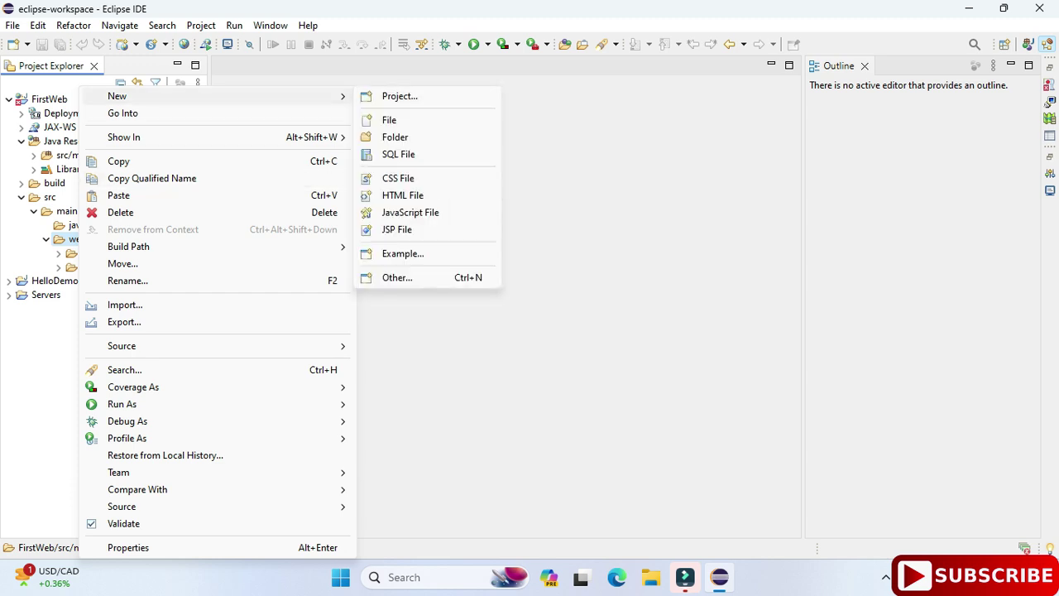
click(397, 229)
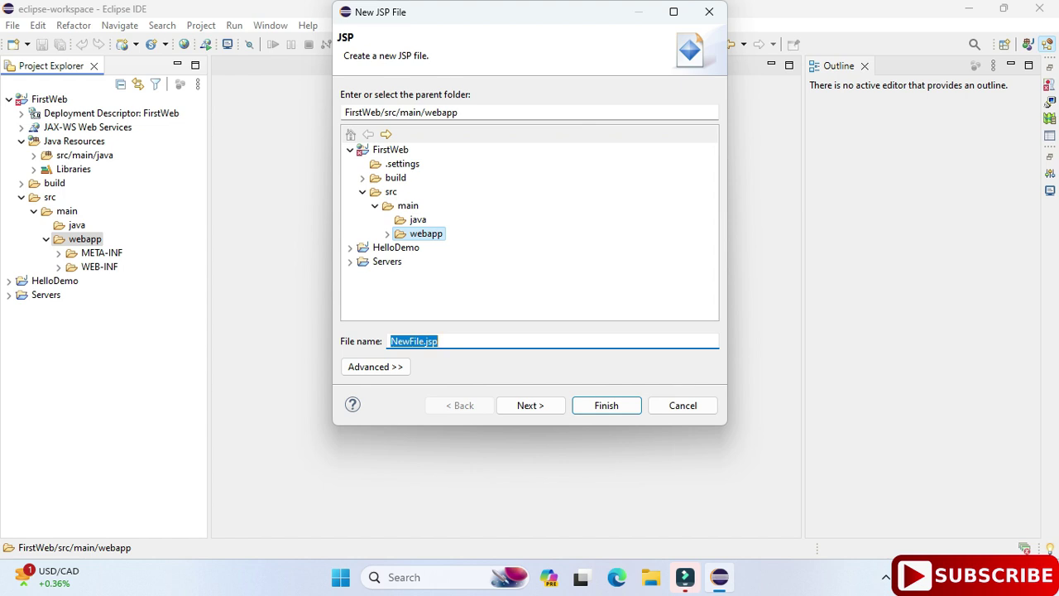
text(inou)
key(BackSpace)
key(BackSpace)
key(BackSpace)
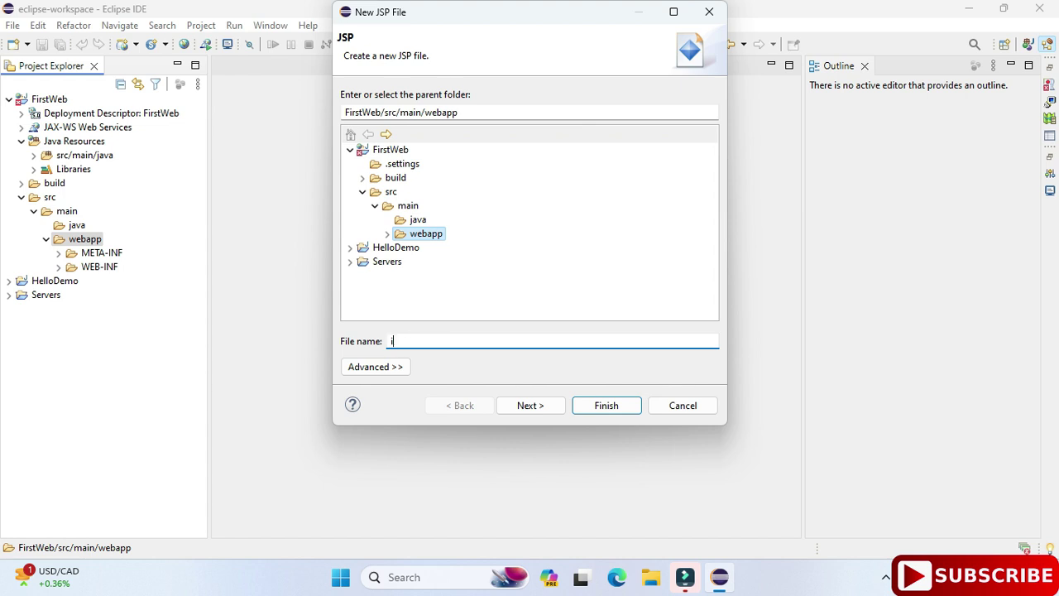
text(put)
key(BackSpace)
key(BackSpace)
key(BackSpace)
text(nput)
key(Return)
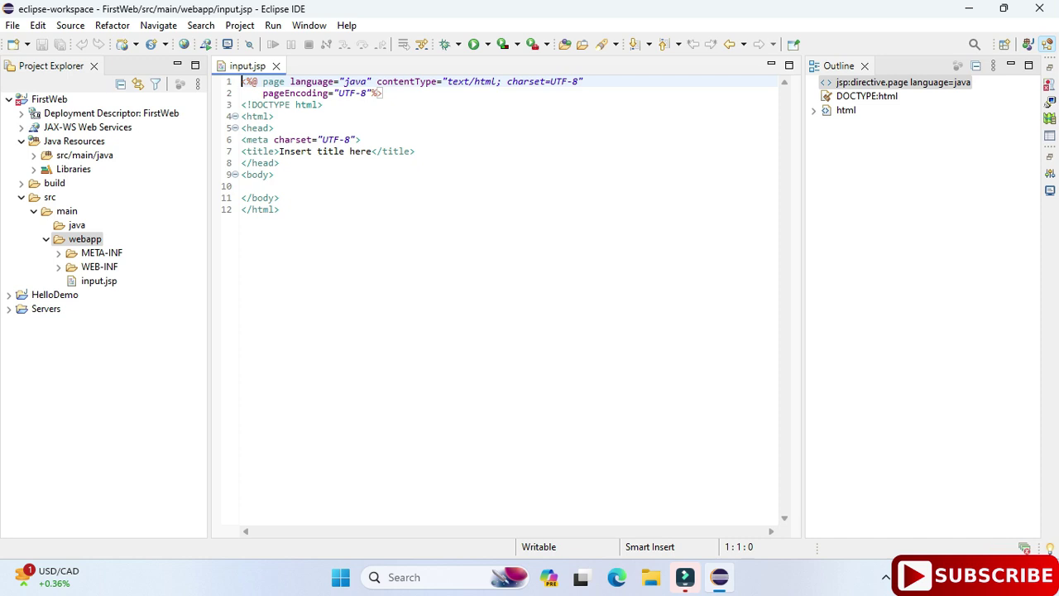
Replace the placeholder page title in input.jsp with "Welcome".
click(372, 151)
key(BackSpace)
key(BackSpace)
key(BackSpace)
key(BackSpace)
key(BackSpace)
key(BackSpace)
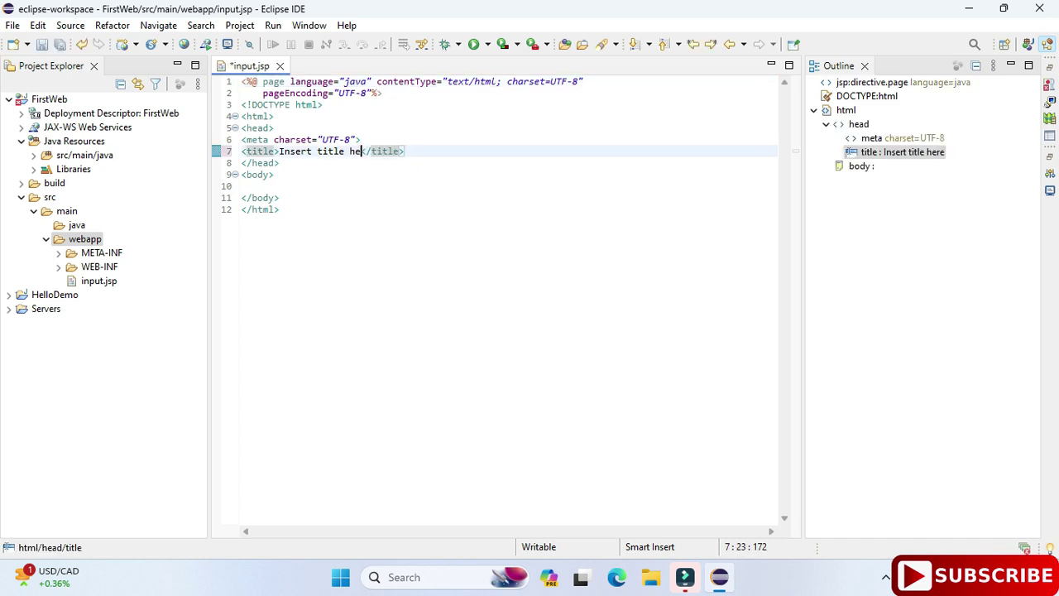
key(BackSpace)
key(BackSpace)
key(BackSpace)
key(BackSpace)
key(BackSpace)
key(BackSpace)
key(BackSpace)
key(BackSpace)
key(BackSpace)
key(BackSpace)
key(BackSpace)
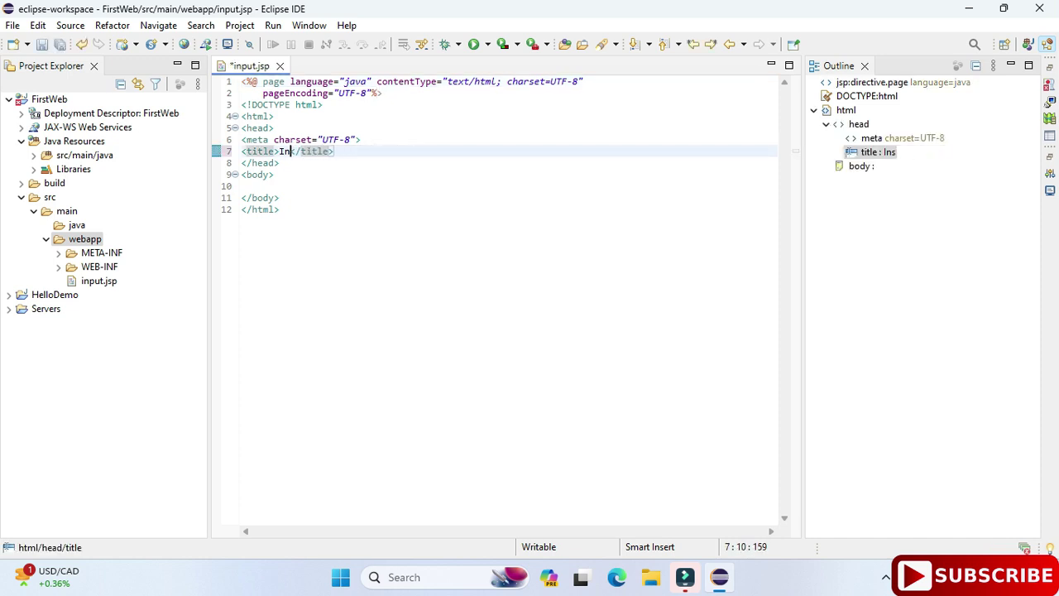
text(Welcome)
Add an h1 heading reading "Thanks for watching!!" inside the body of input.jsp and save the file.
key(Down)
key(Down)
key(Down)
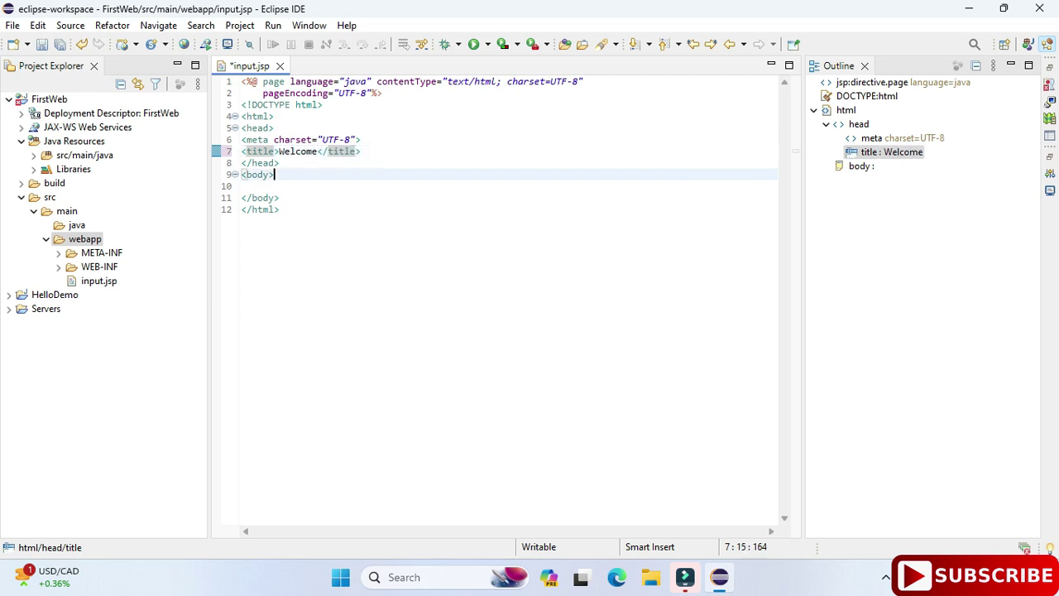
text(<h1>)
text(Tha)
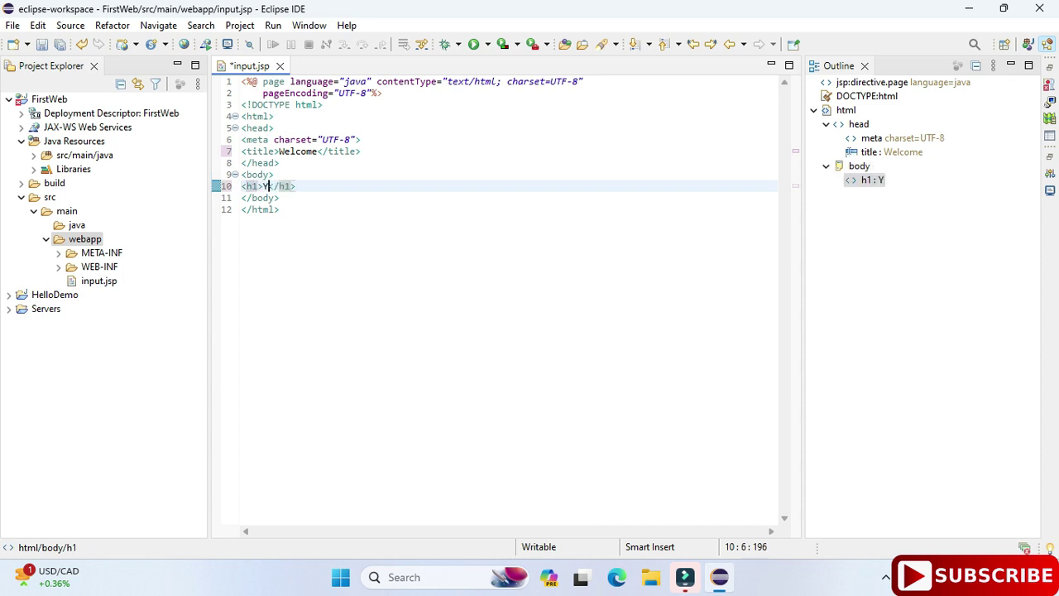
text(nks for wa)
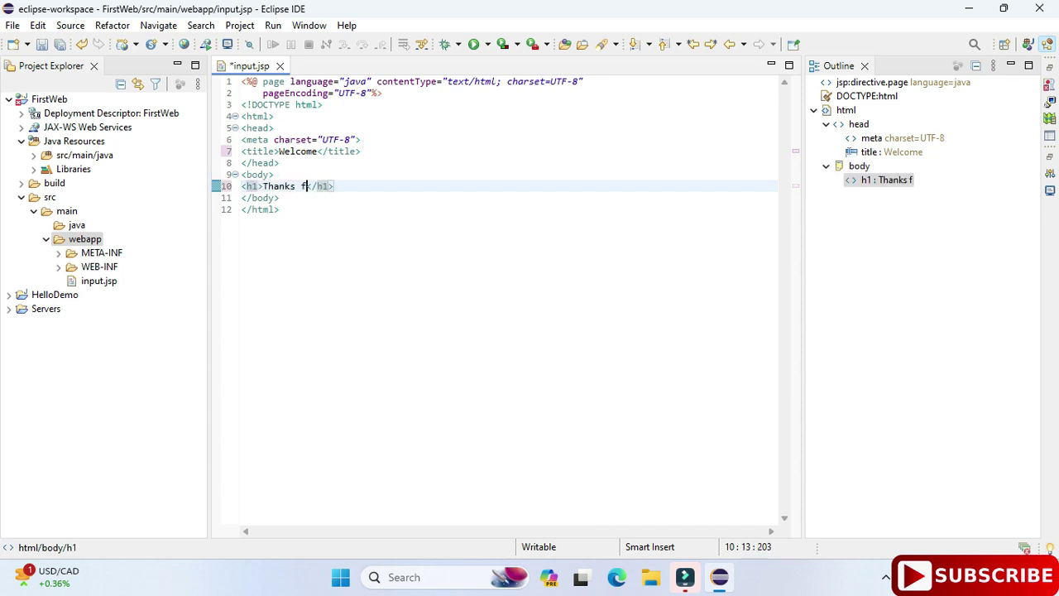
text(tching)
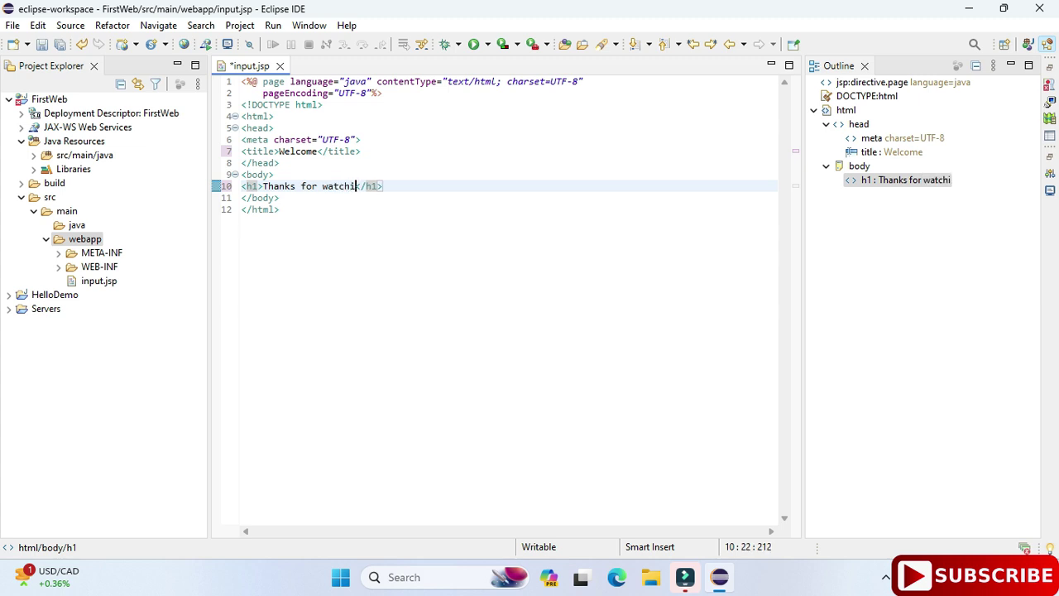
text(!!)
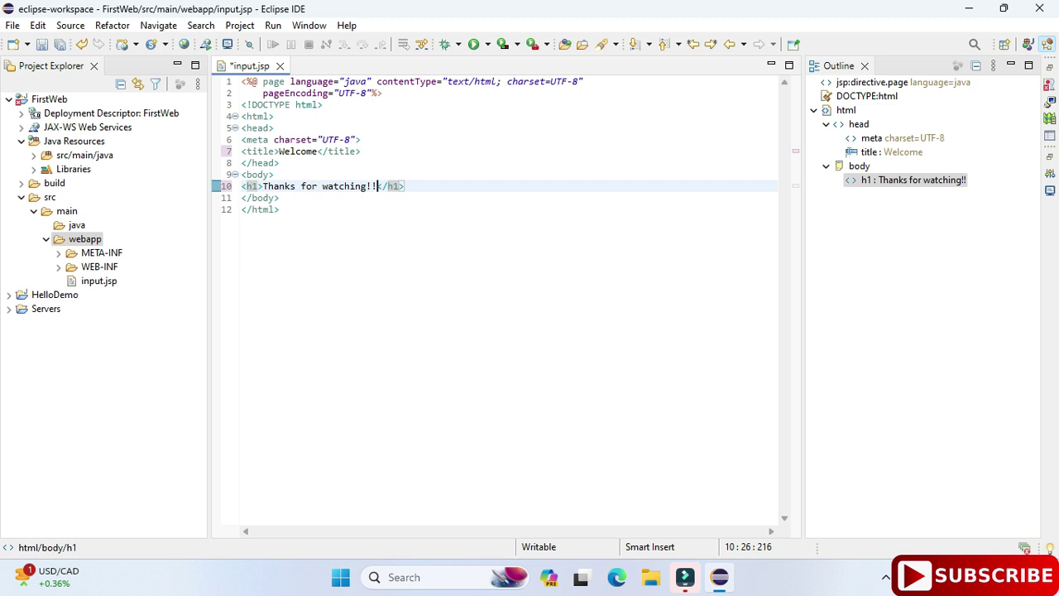
key(ctrl+s)
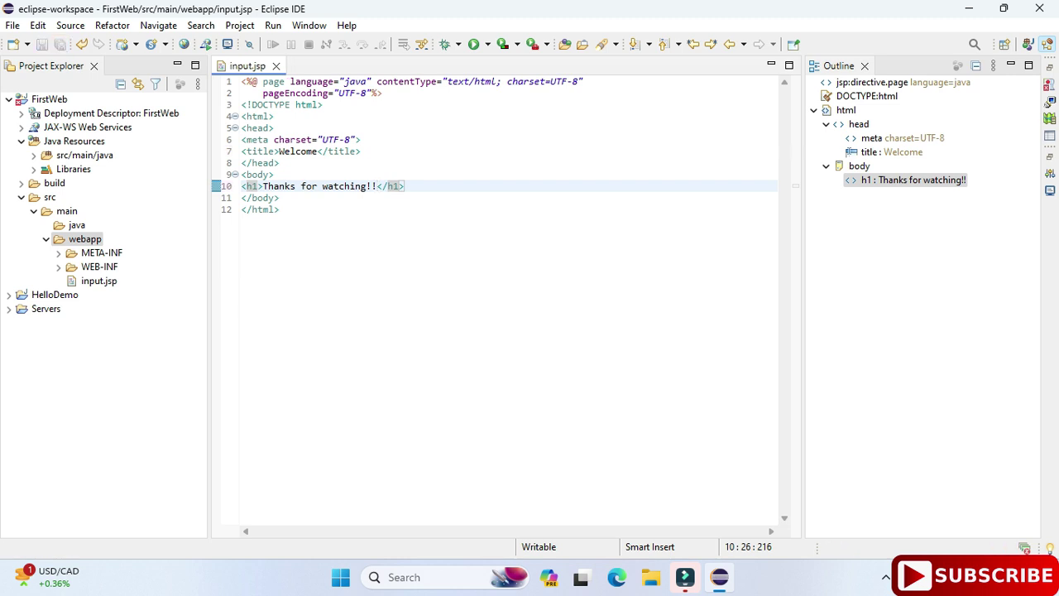
Run input.jsp on the existing Tomcat v10.1 Server at localhost with FirstWeb configured, restarting the server.
right_click(422, 198)
mouse_move(466, 380)
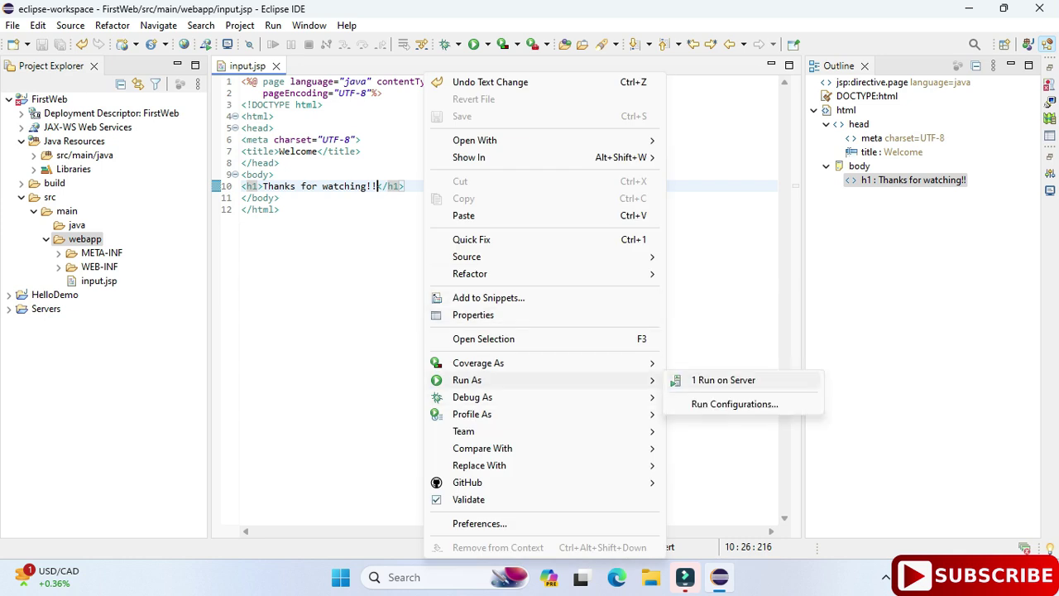
click(723, 380)
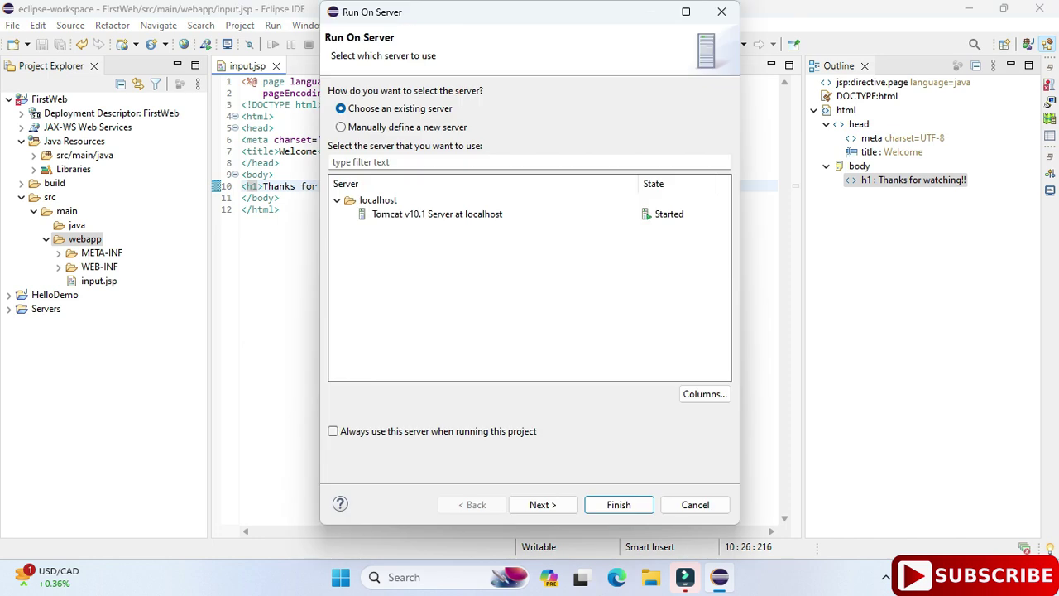
click(437, 214)
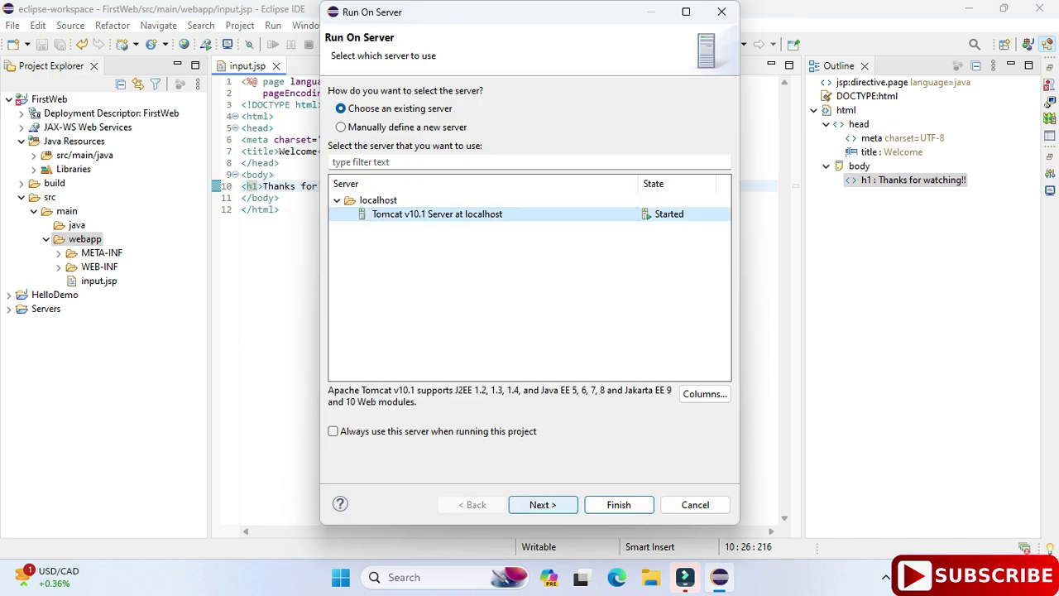
click(543, 505)
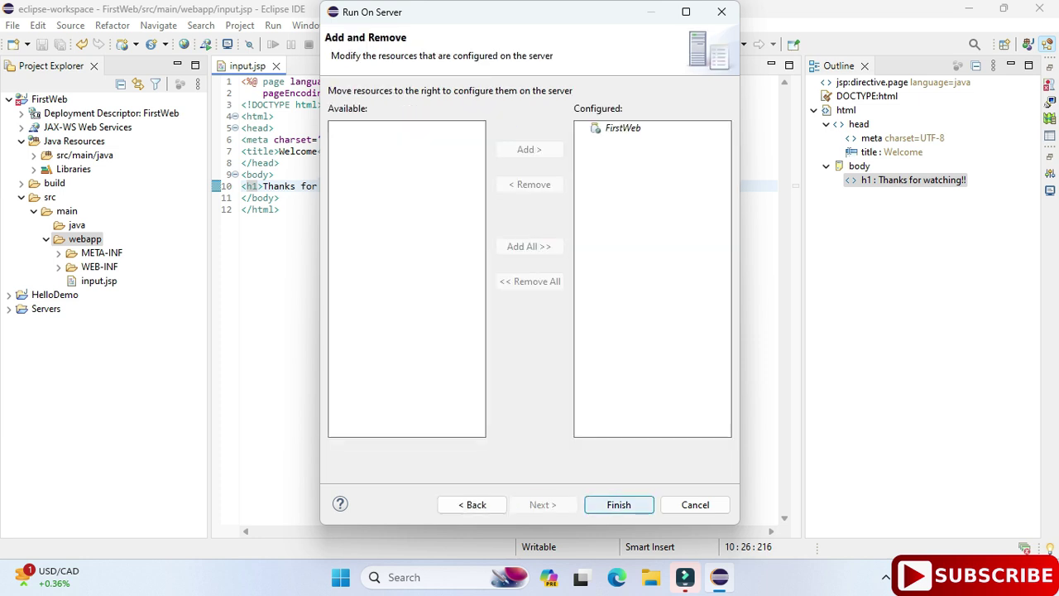
key(Return)
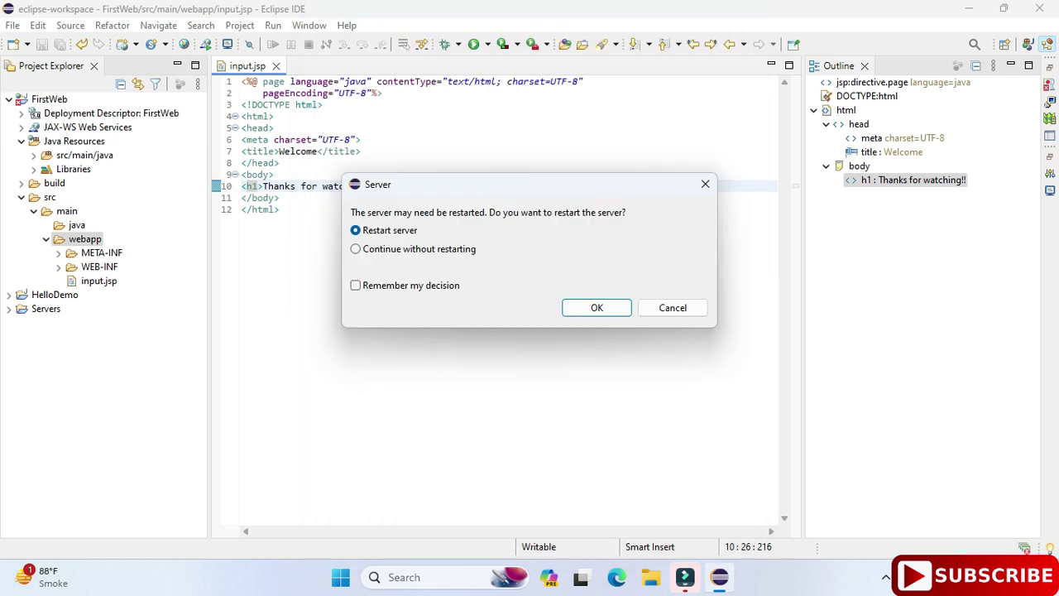
key(Return)
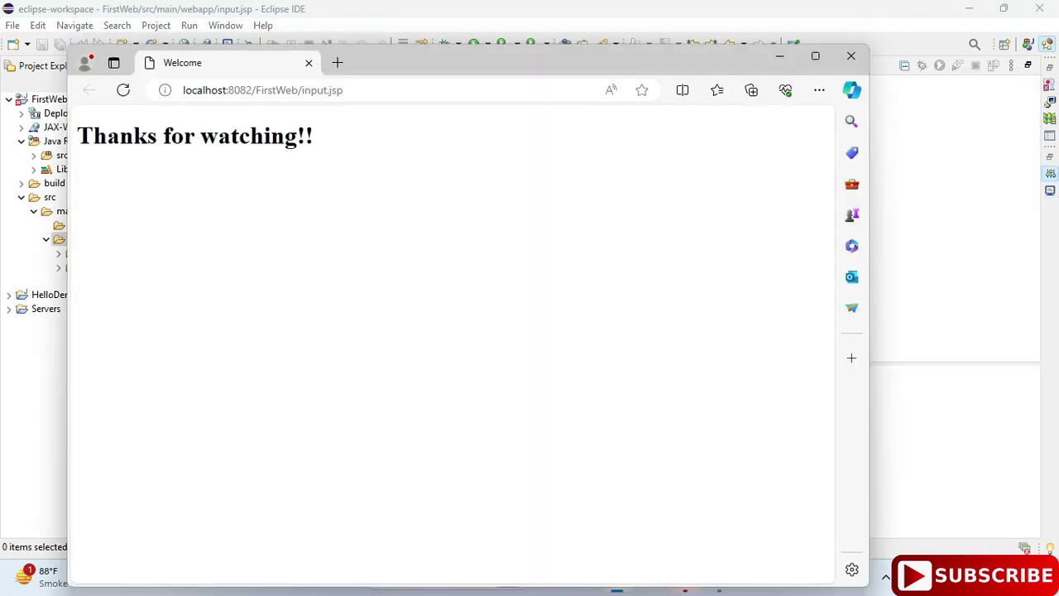
Examine the served input.jsp page and its localhost address in the maximized browser, and close the browser.
click(815, 56)
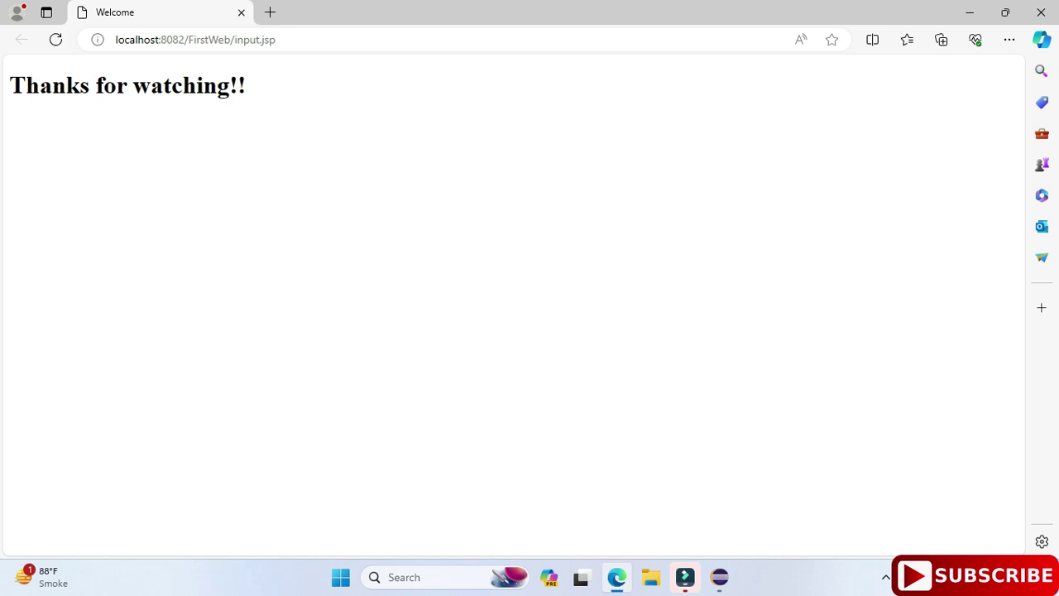
click(277, 40)
click(364, 397)
click(249, 40)
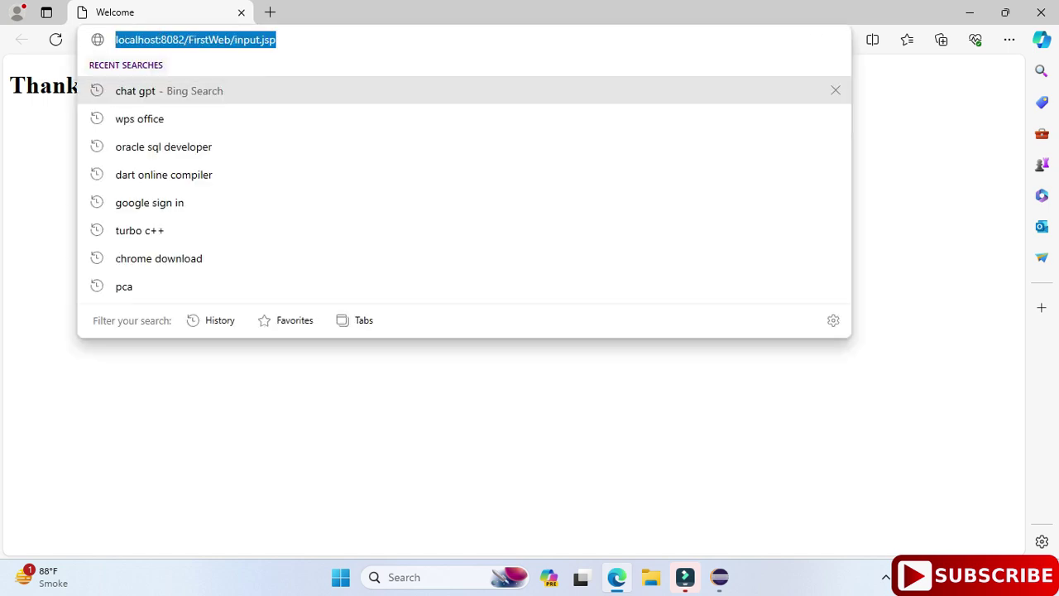
key(Escape)
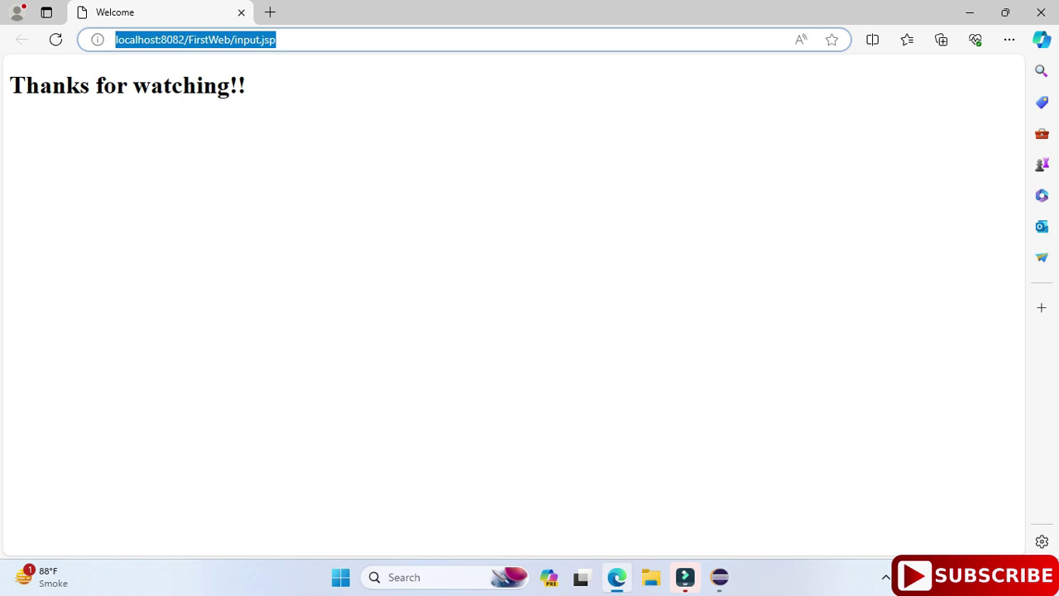
click(1041, 13)
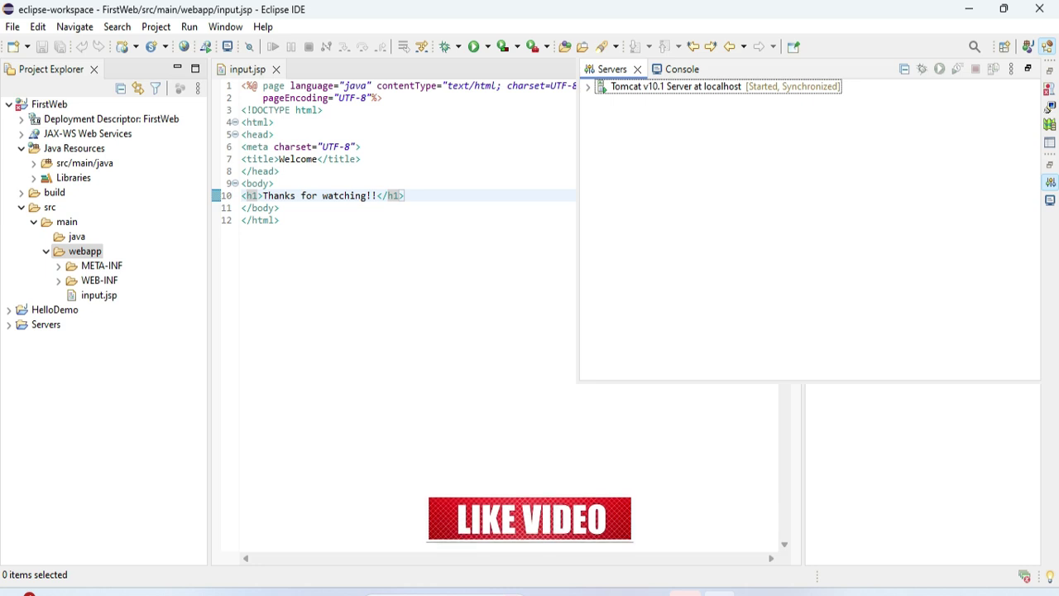
Dismiss the Servers view overlay and look through the entries under FirstWeb's Deployment Descriptor, collapsing it again.
click(1047, 109)
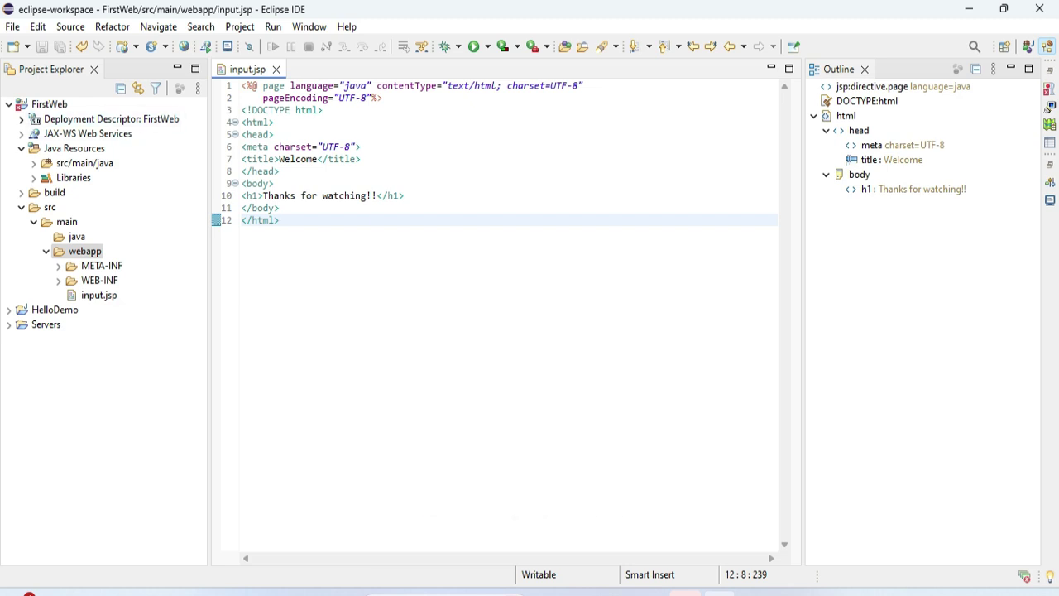
click(22, 119)
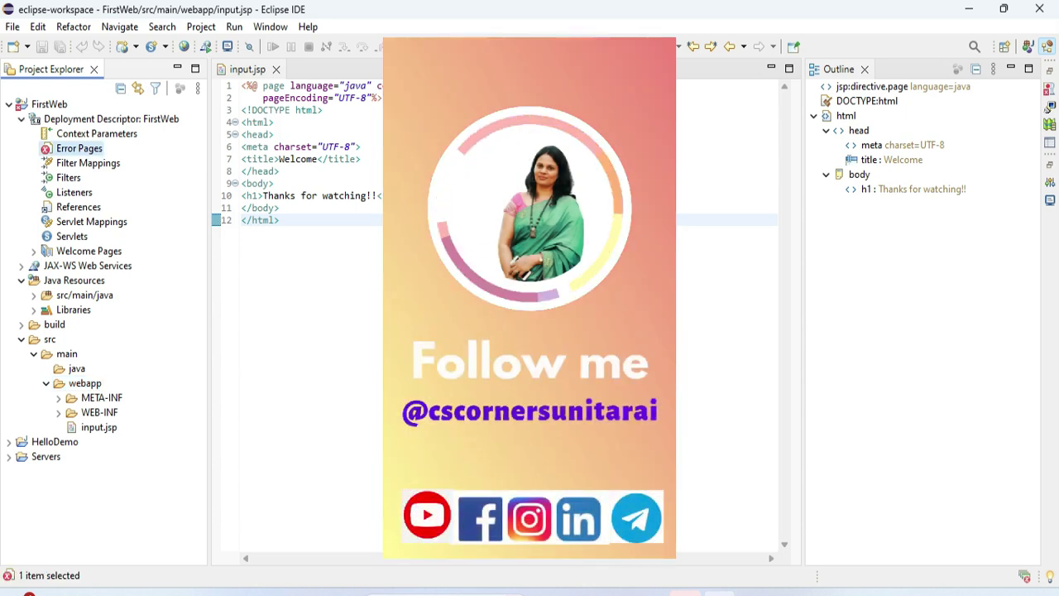
click(21, 119)
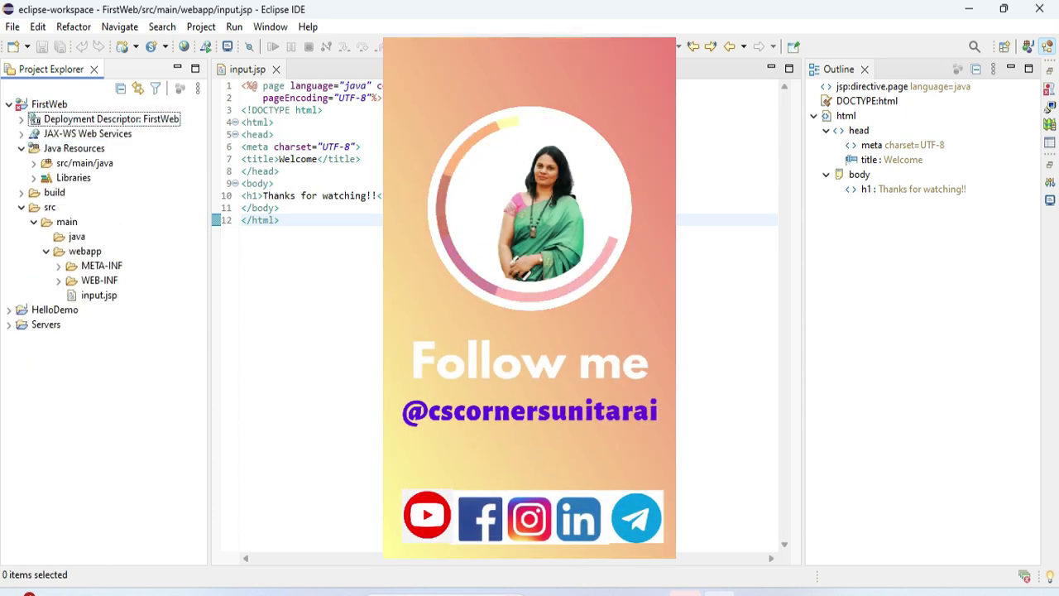